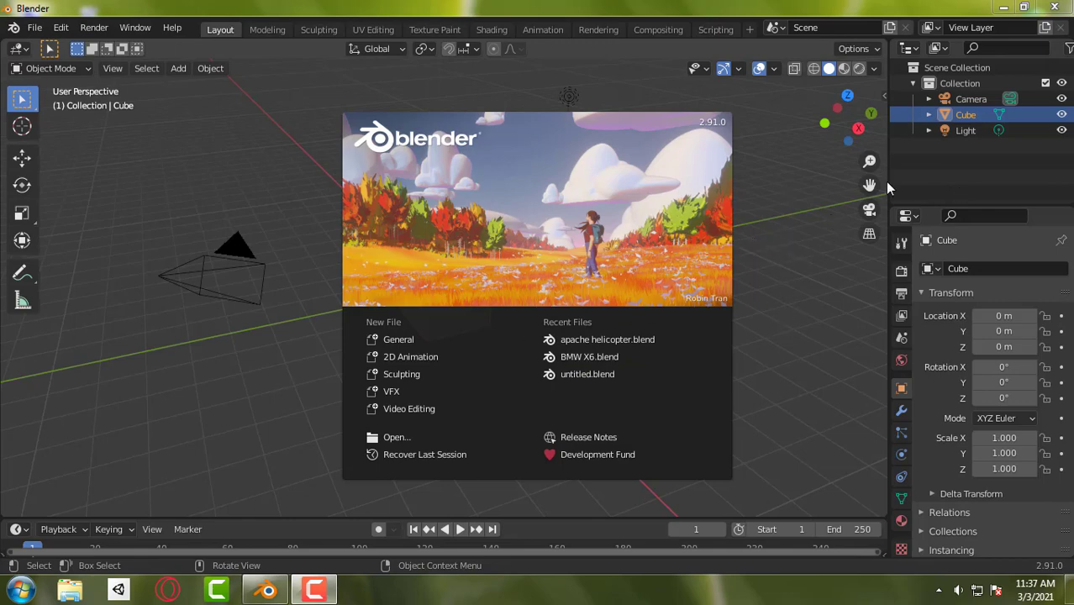
- Dismiss the splash screen, then deselect, reselect and deselect the default cube
left_click(938, 176)
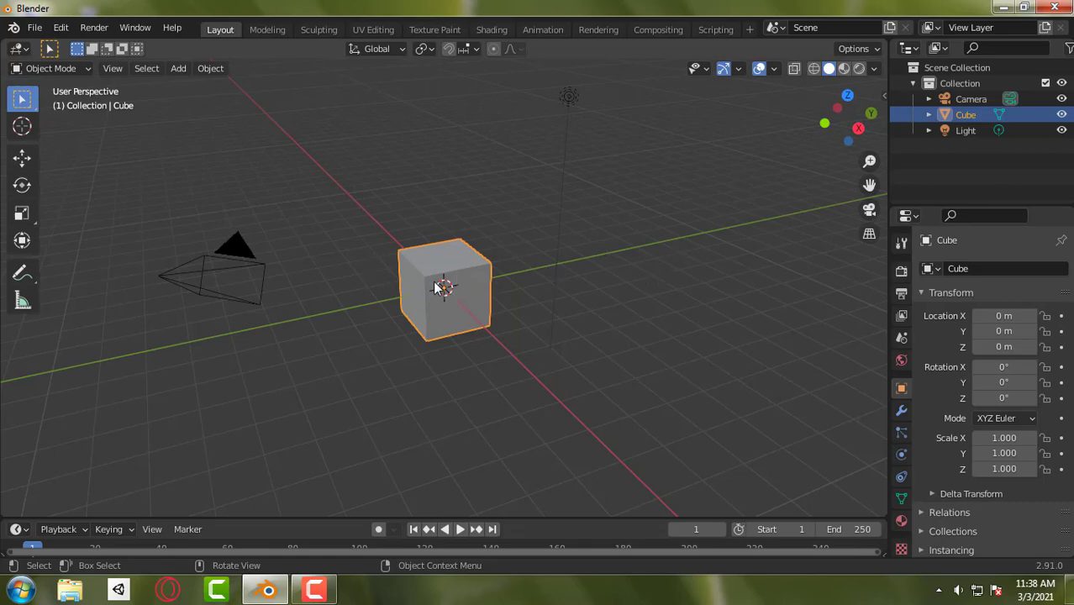
left_click(464, 215)
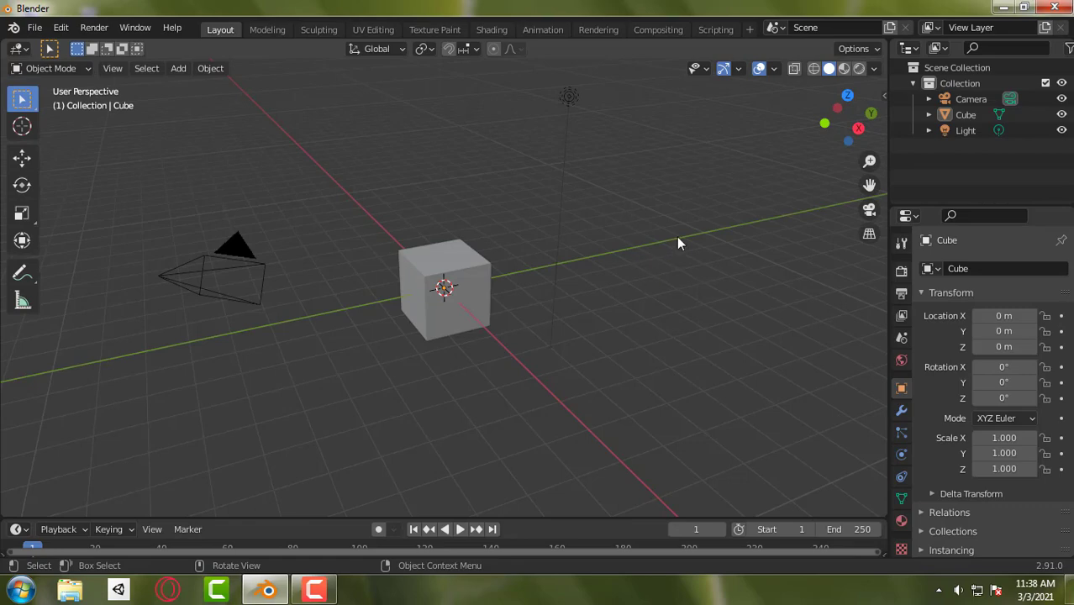
left_click(462, 289)
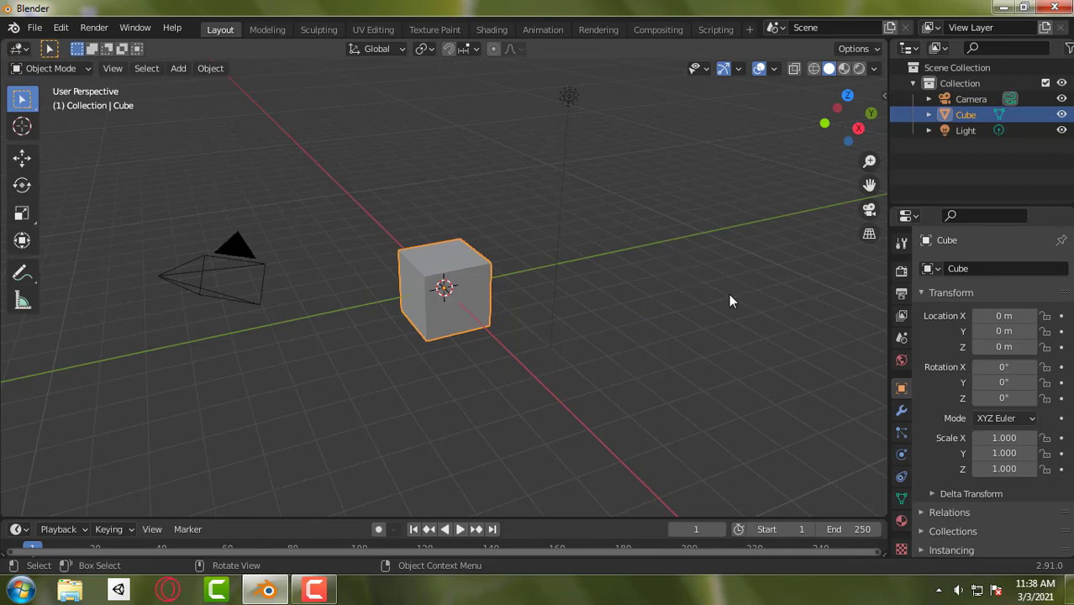
left_click(628, 284)
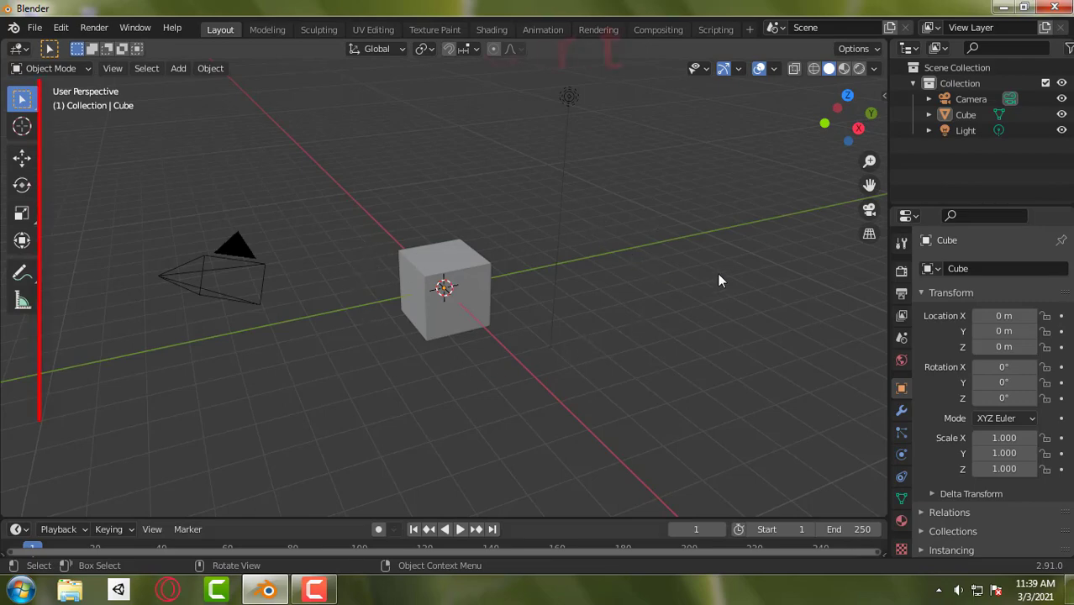
- Orbit and pan the 3D viewport to examine the default cube from different angles and positions
mouse_move(703, 270)
middle_mouse_down()
mouse_move(673, 227)
mouse_move(744, 317)
mouse_move(765, 302)
mouse_move(761, 266)
mouse_move(734, 262)
mouse_move(708, 281)
mouse_move(706, 291)
mouse_move(739, 299)
mouse_move(762, 291)
mouse_move(692, 273)
middle_mouse_up()
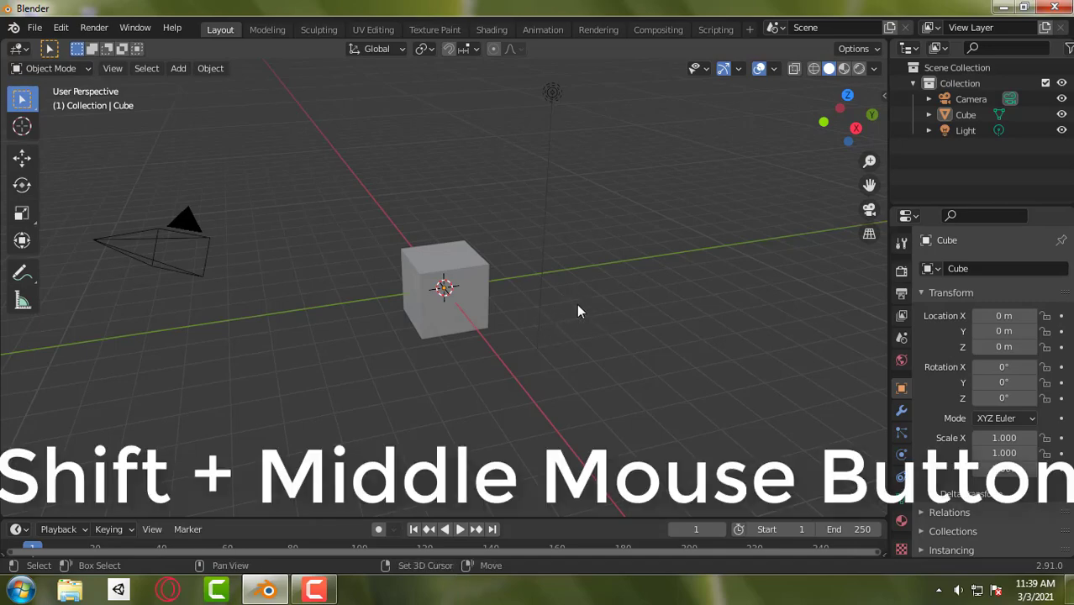
mouse_move(577, 311)
middle_mouse_down("shift")
mouse_move(640, 350)
mouse_move(599, 328)
mouse_move(595, 304)
mouse_move(631, 357)
mouse_move(570, 352)
mouse_move(595, 311)
mouse_move(579, 322)
middle_mouse_up("shift")
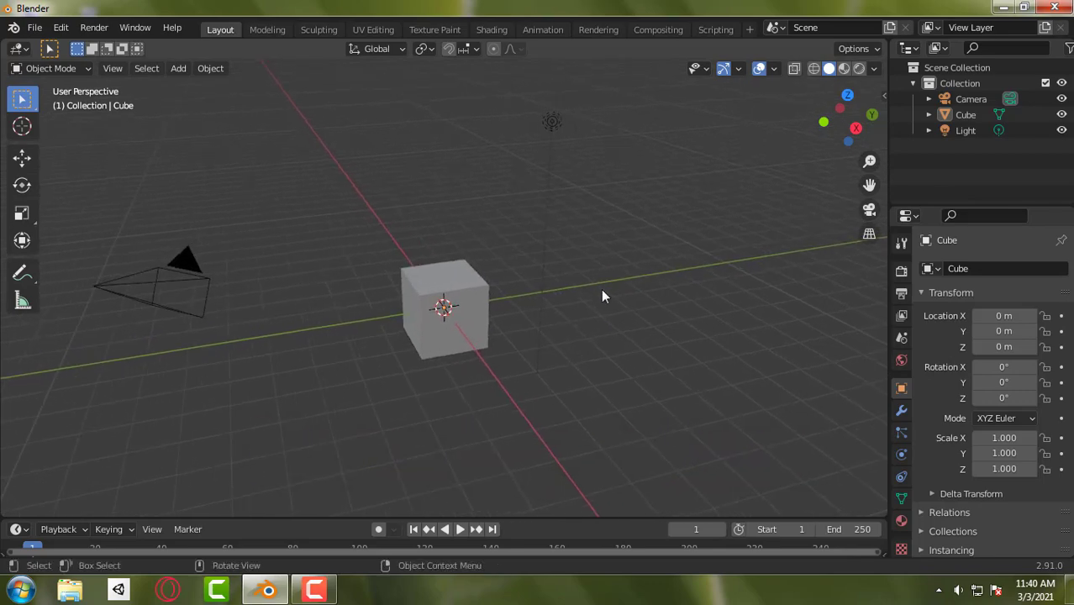
middle_click_drag(549, 289, 386, 317, "shift")
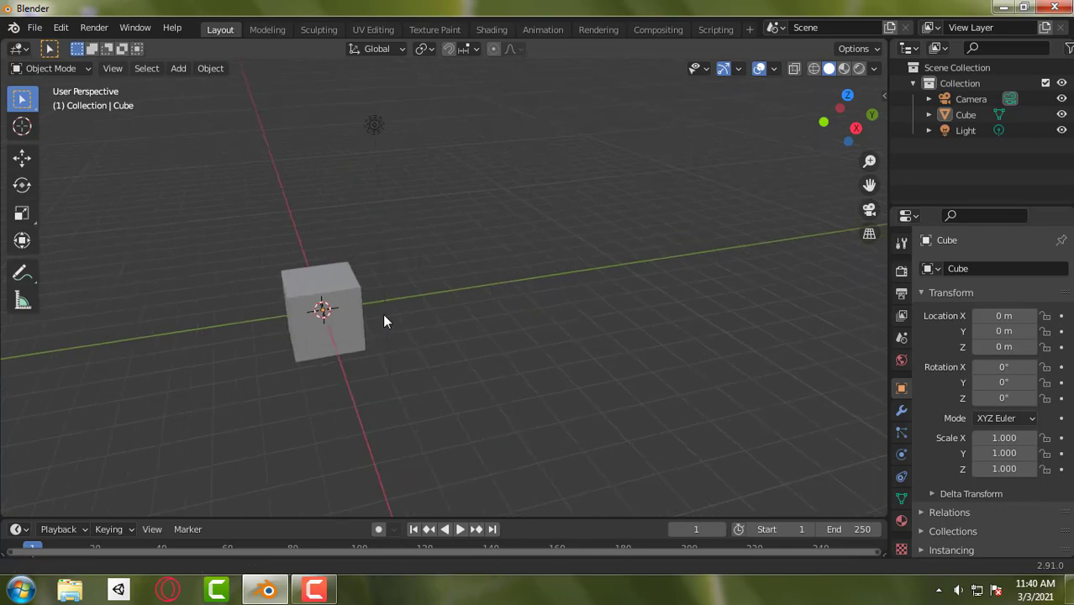
middle_click_drag(596, 325, 408, 360)
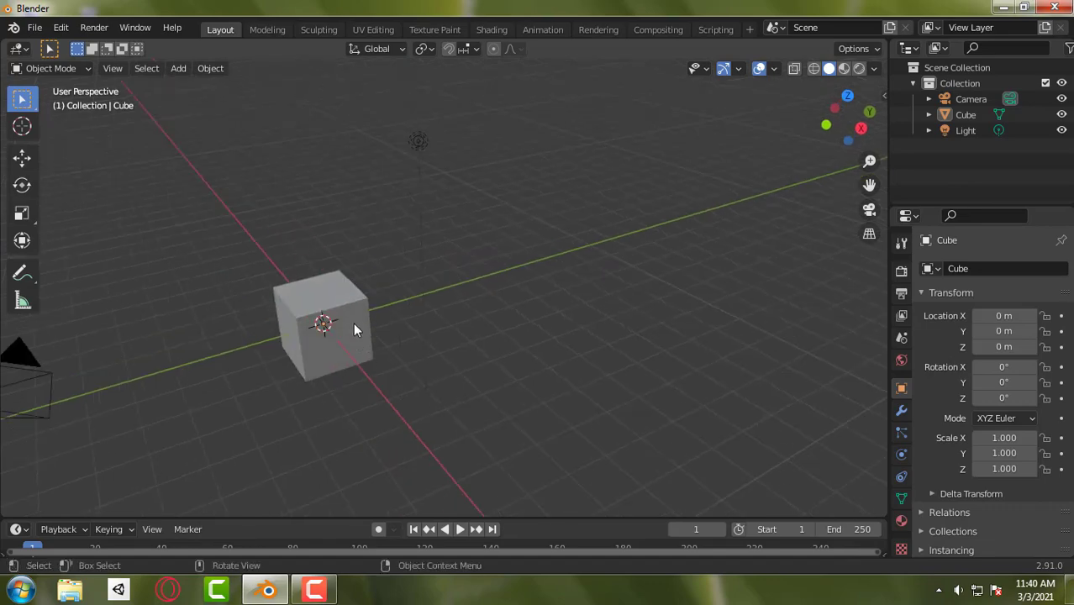
middle_click_drag(674, 295, 679, 340)
middle_click_drag(681, 320, 503, 282)
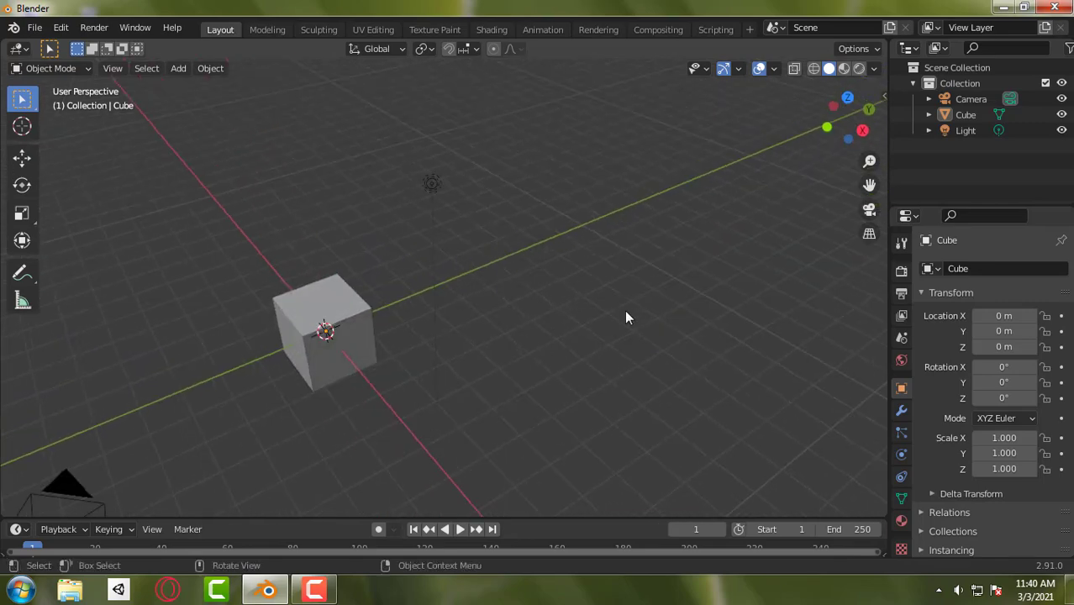
middle_click_drag(626, 318, 473, 286)
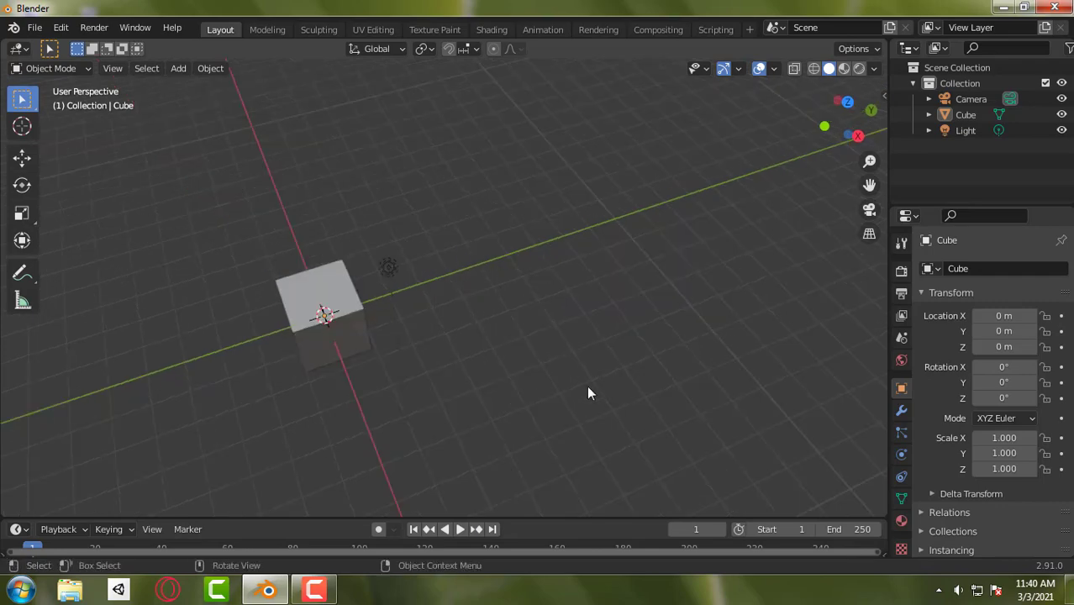
middle_click_drag(588, 390, 351, 355)
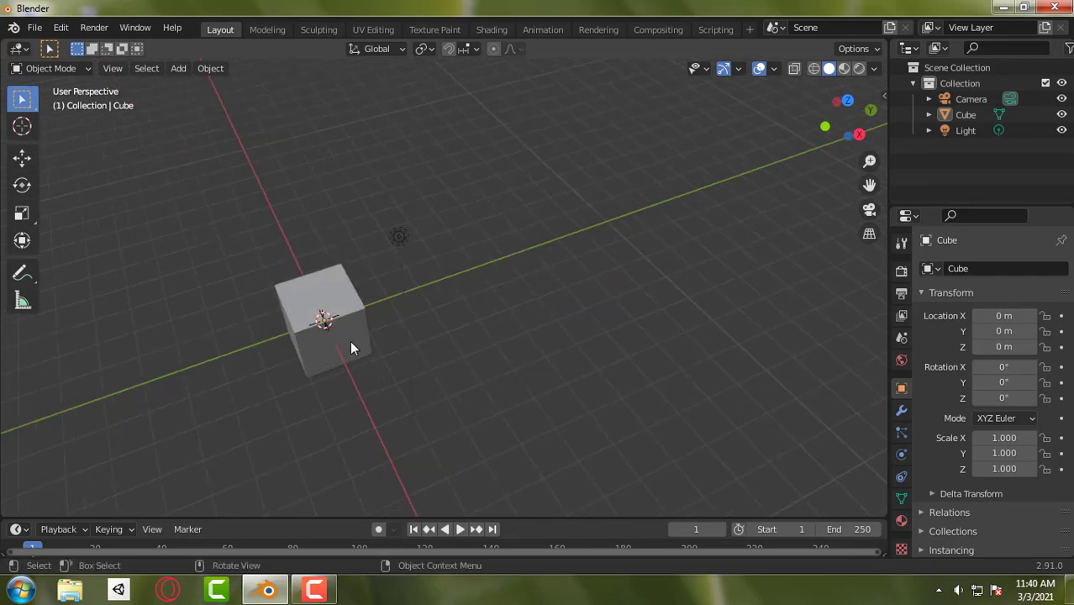
- Select the cube and centre the view on it, zooming back out to show the surrounding scene
left_click(350, 344)
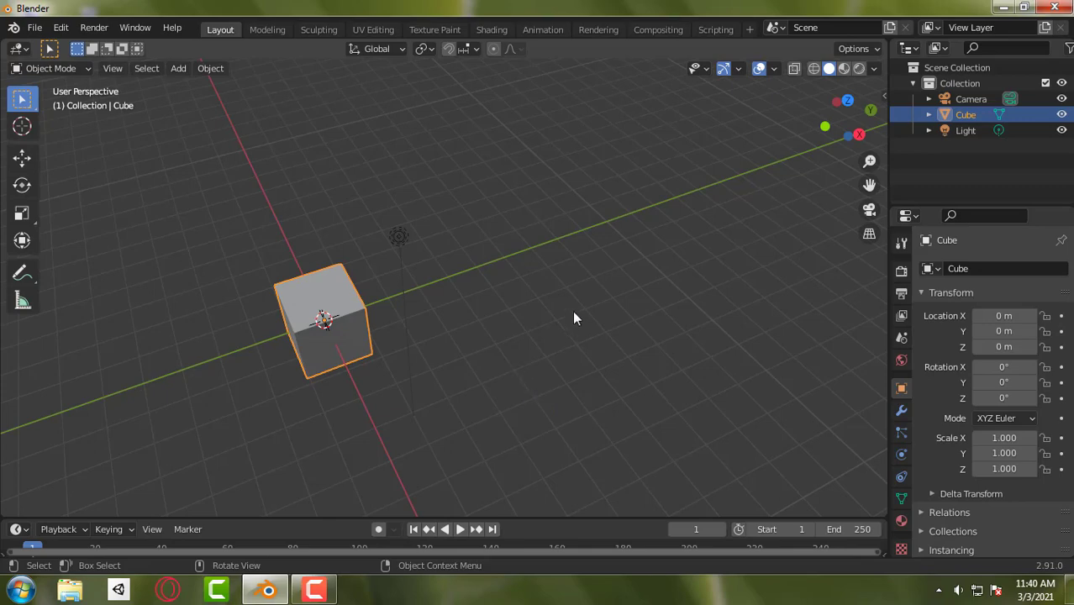
key("KP_Decimal")
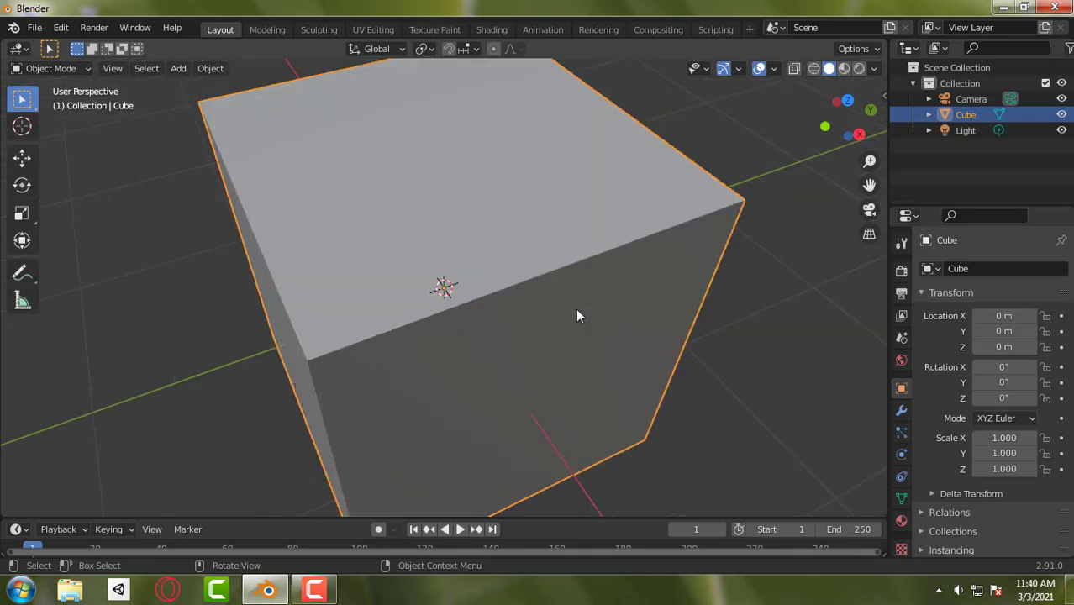
scroll(576, 309, "down", 10)
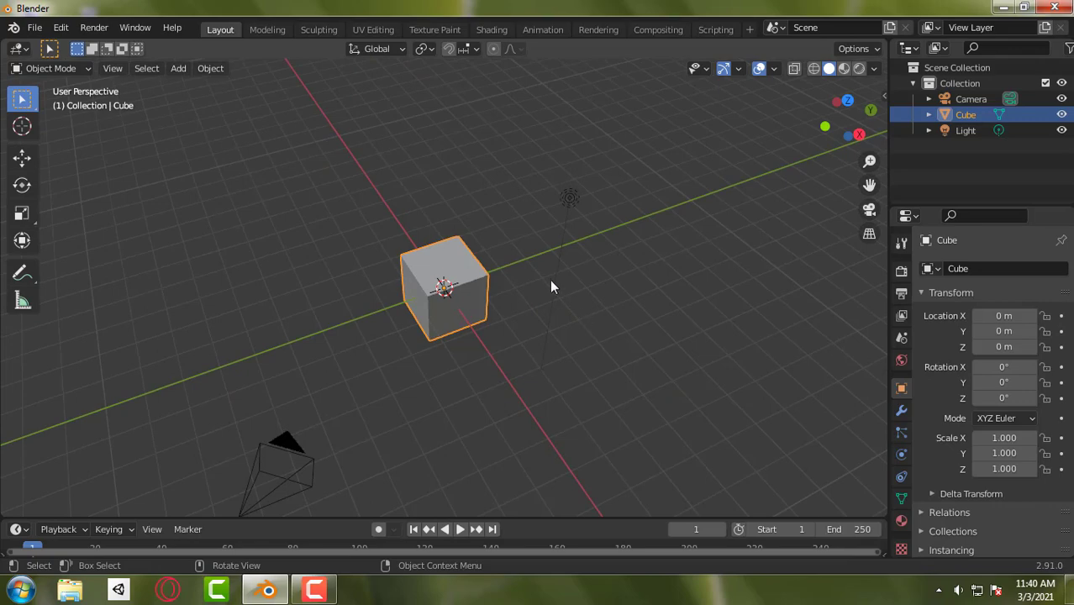
mouse_move(548, 256)
middle_mouse_down()
mouse_move(513, 216)
mouse_move(460, 189)
mouse_move(435, 263)
mouse_move(446, 305)
mouse_move(491, 330)
mouse_move(522, 314)
mouse_move(547, 239)
middle_mouse_up()
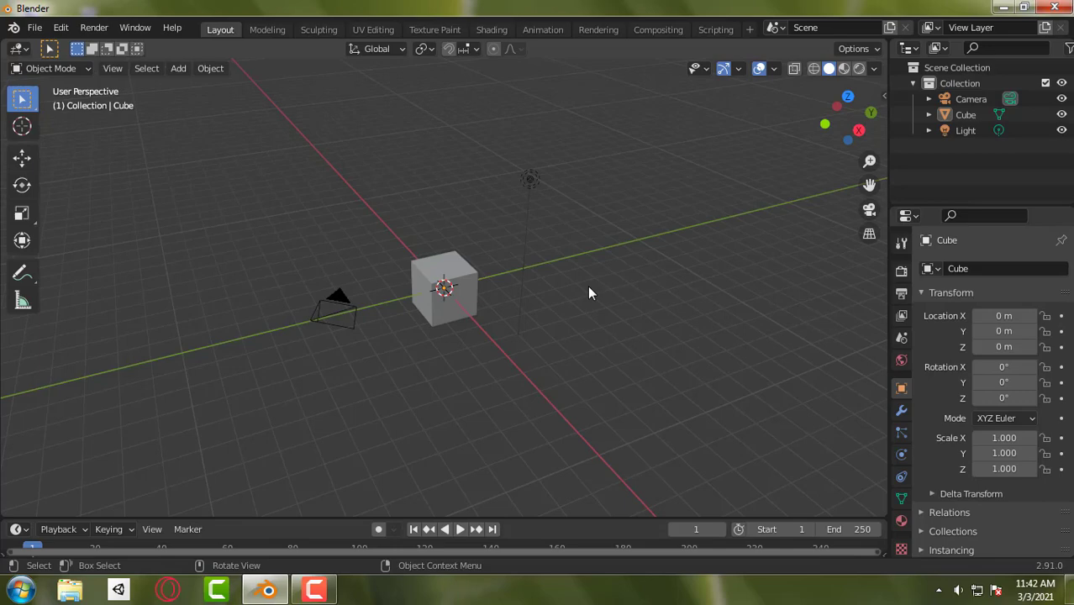
- Switch the viewport to orthographic projection, inspect the scene, and return to perspective projection
key("KP_5")
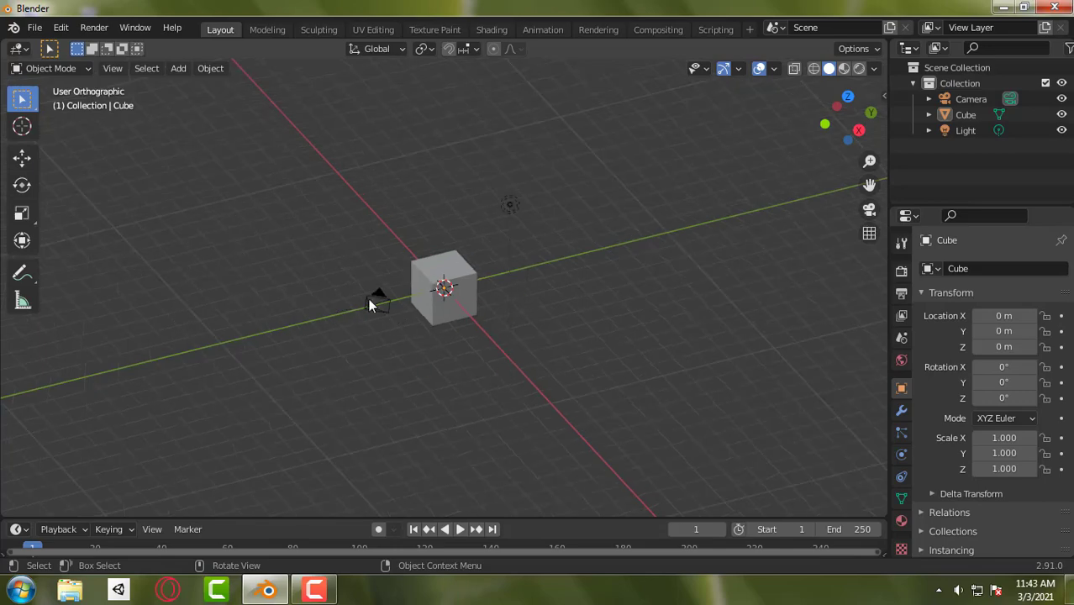
mouse_move(521, 334)
middle_mouse_down()
mouse_move(505, 280)
mouse_move(504, 340)
middle_mouse_up()
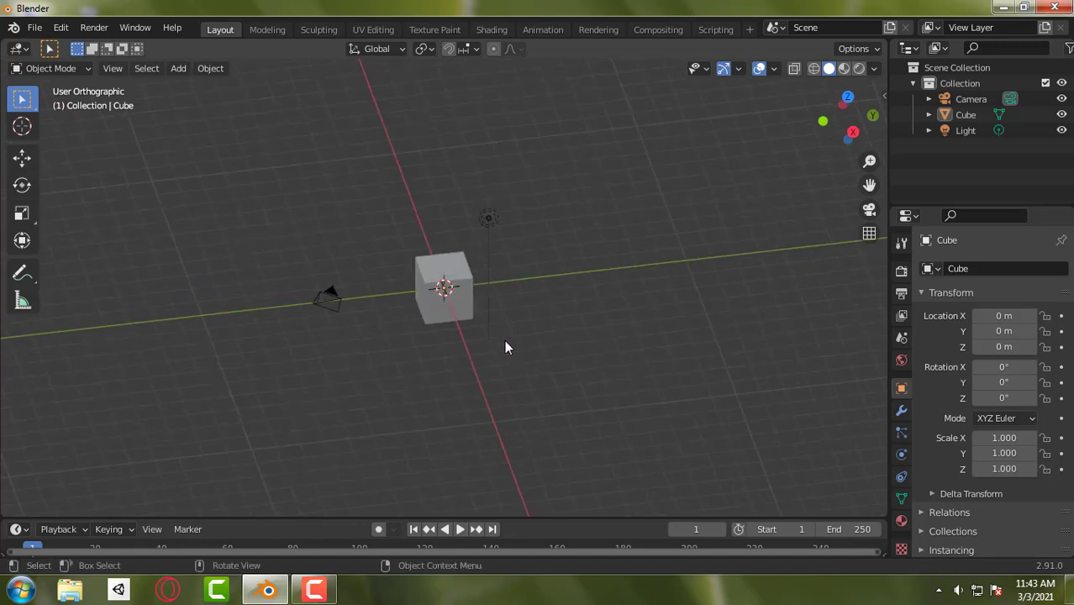
key("KP_5")
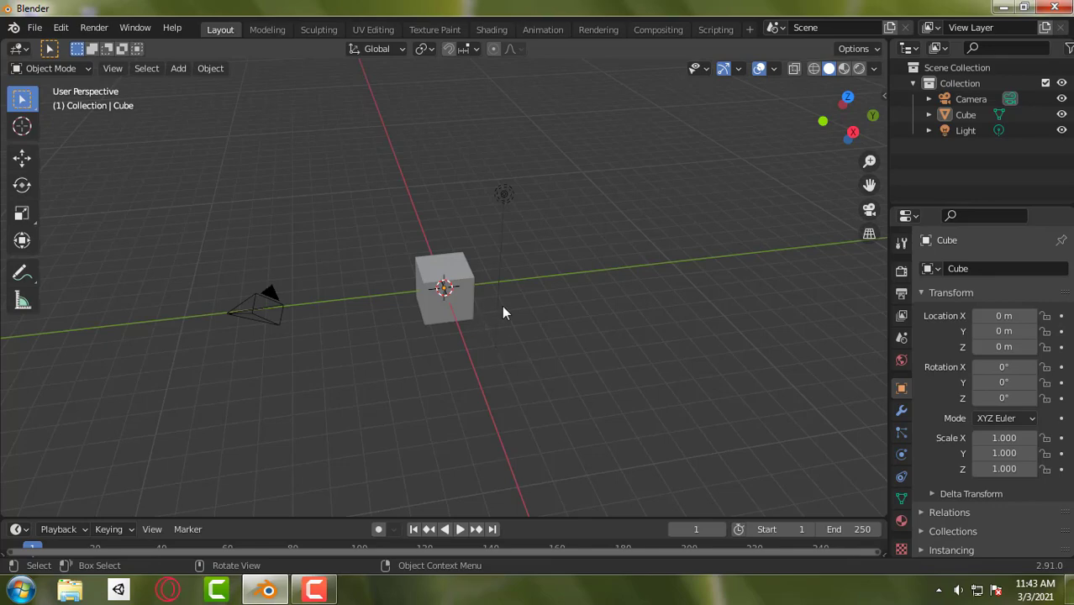
middle_click_drag(496, 310, 642, 341)
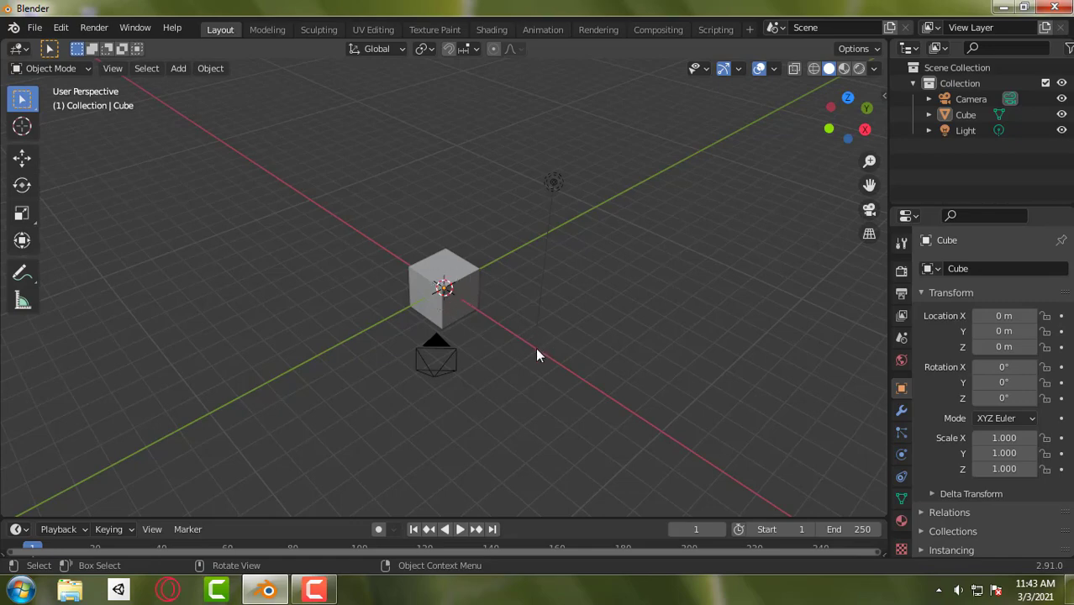
- View the scene from the front, top and right, and from the side opposite a perspective view
key("KP_1")
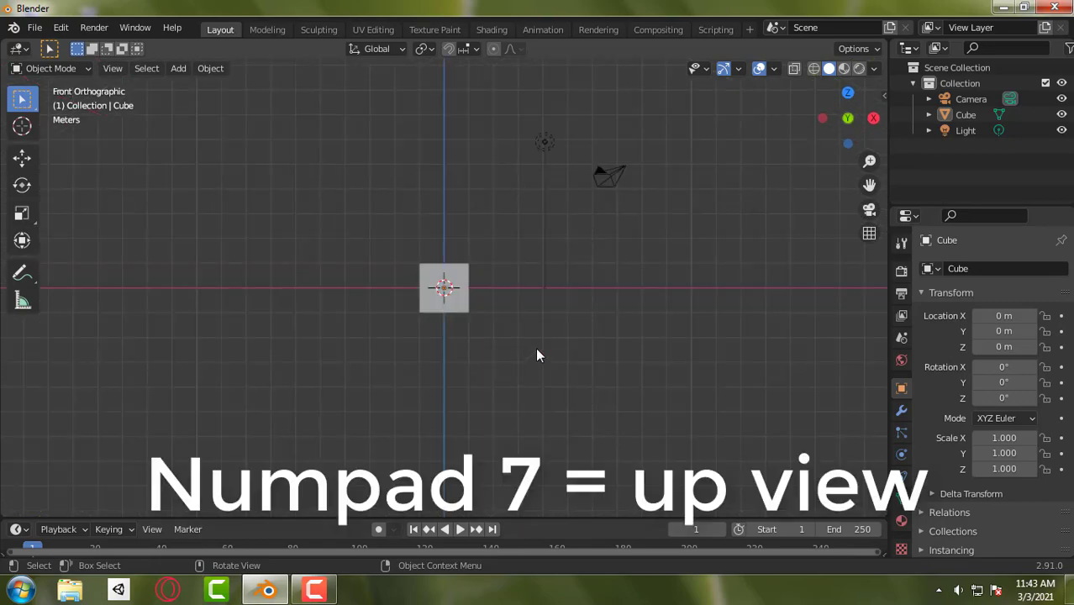
key("KP_7")
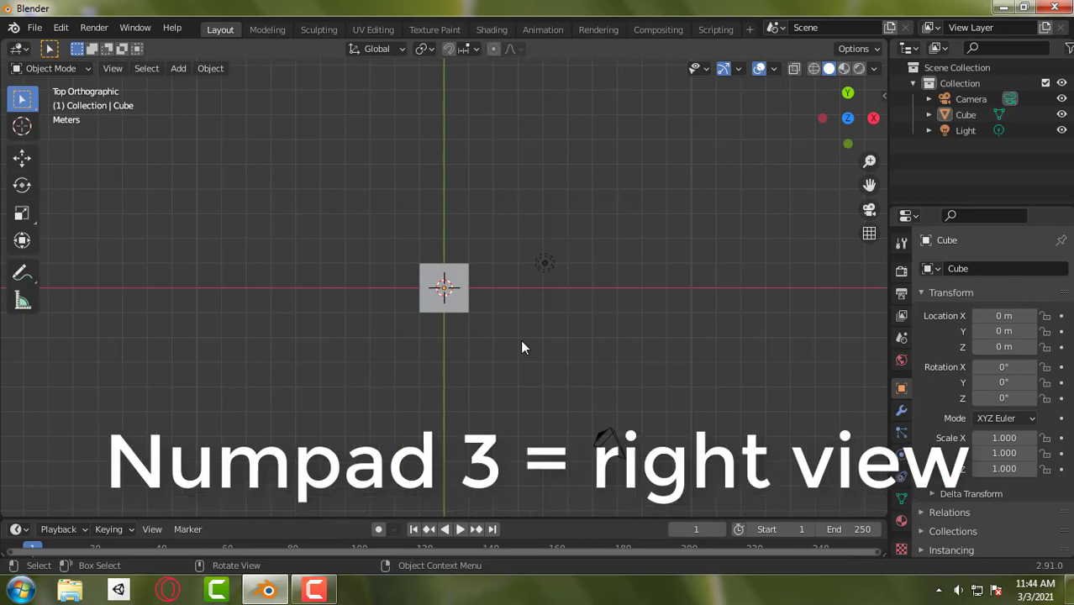
key("KP_3")
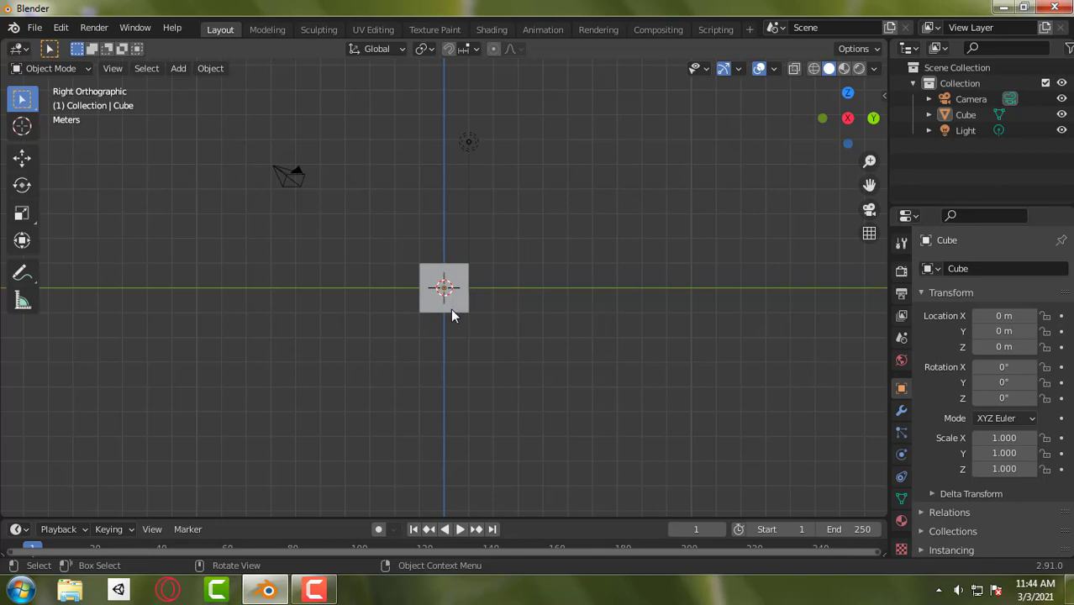
middle_click_drag(447, 303, 387, 378)
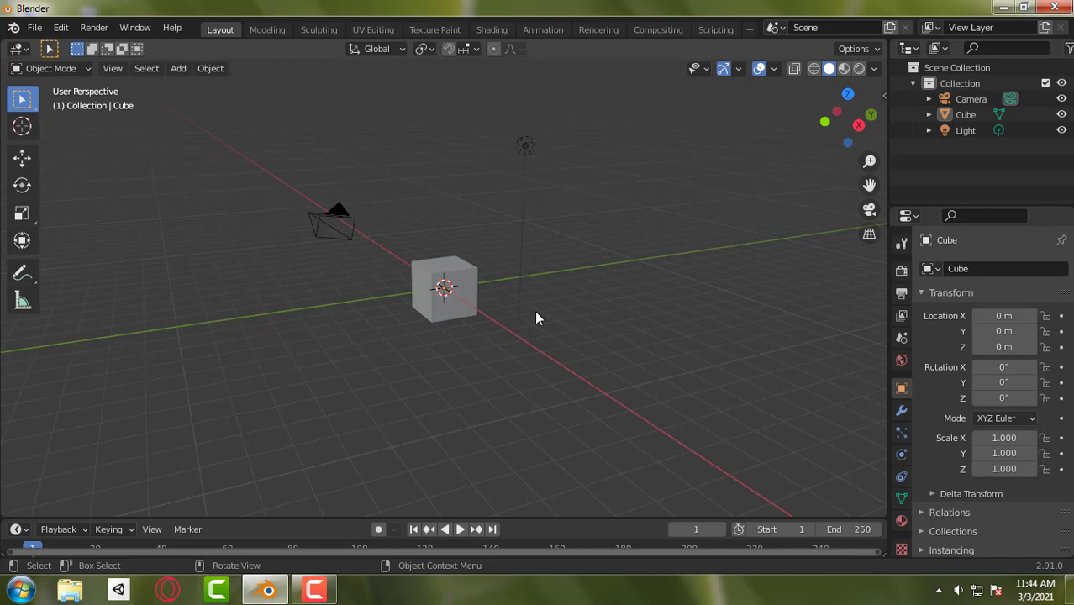
key("KP_9")
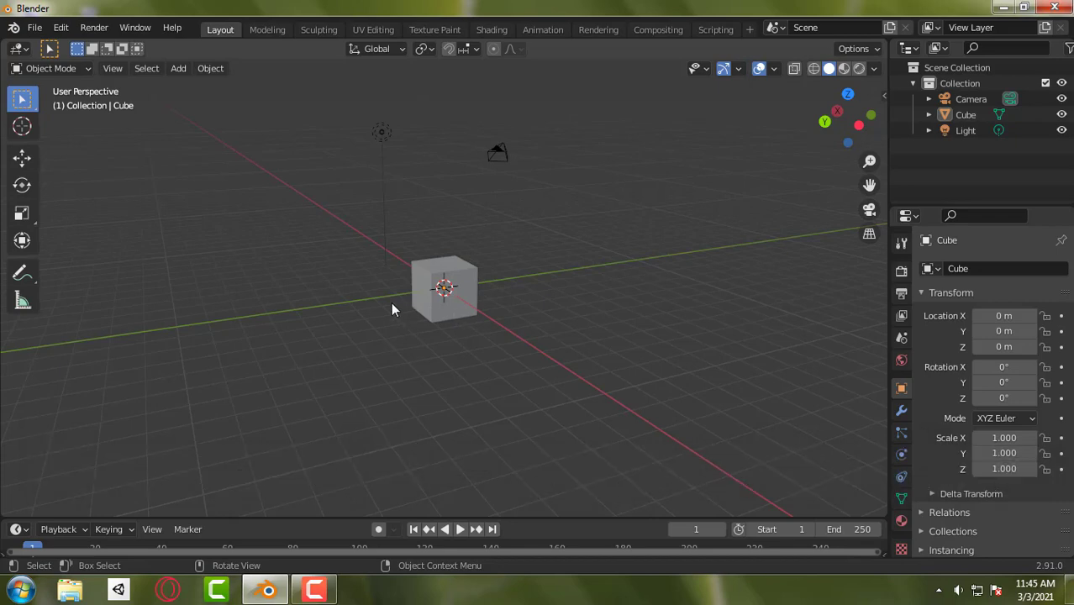
middle_click_drag(391, 309, 731, 331)
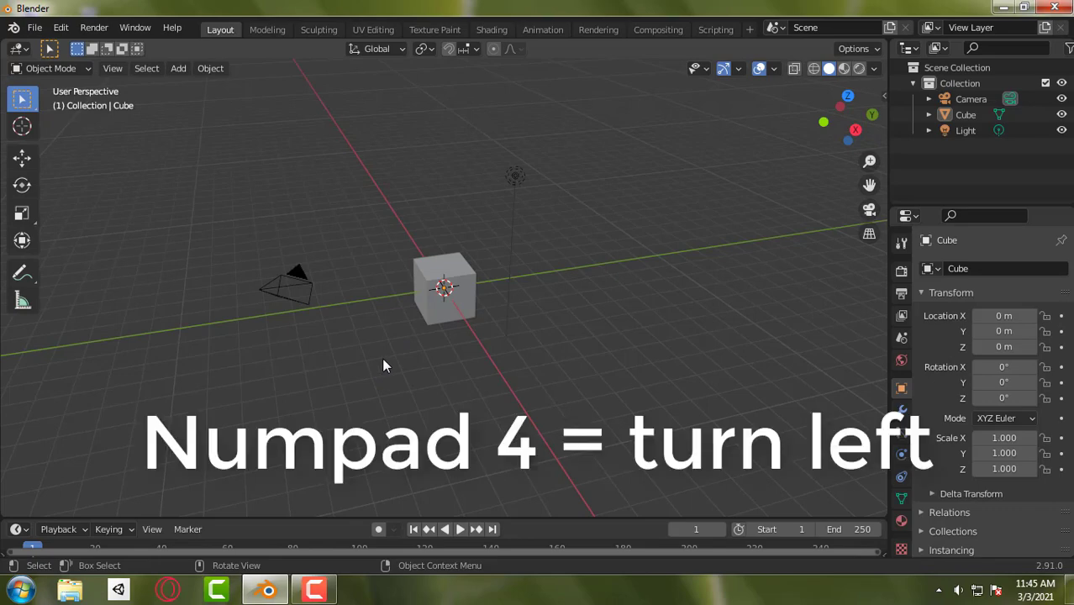
- Rotate the view around the cube in fixed increments: three left, two right, one up and one down
key("KP_4")
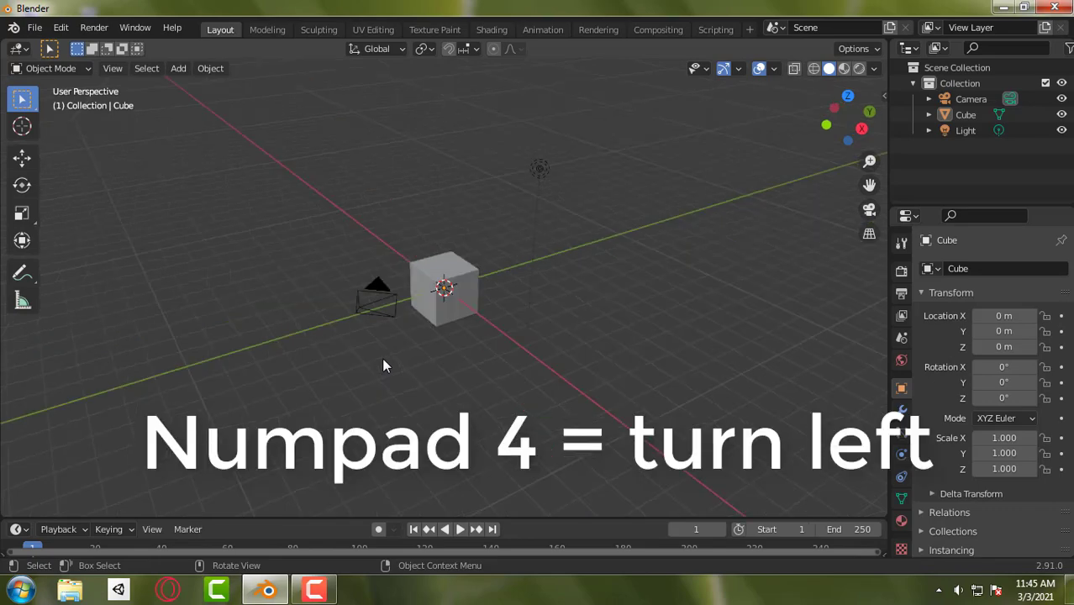
key("KP_4")
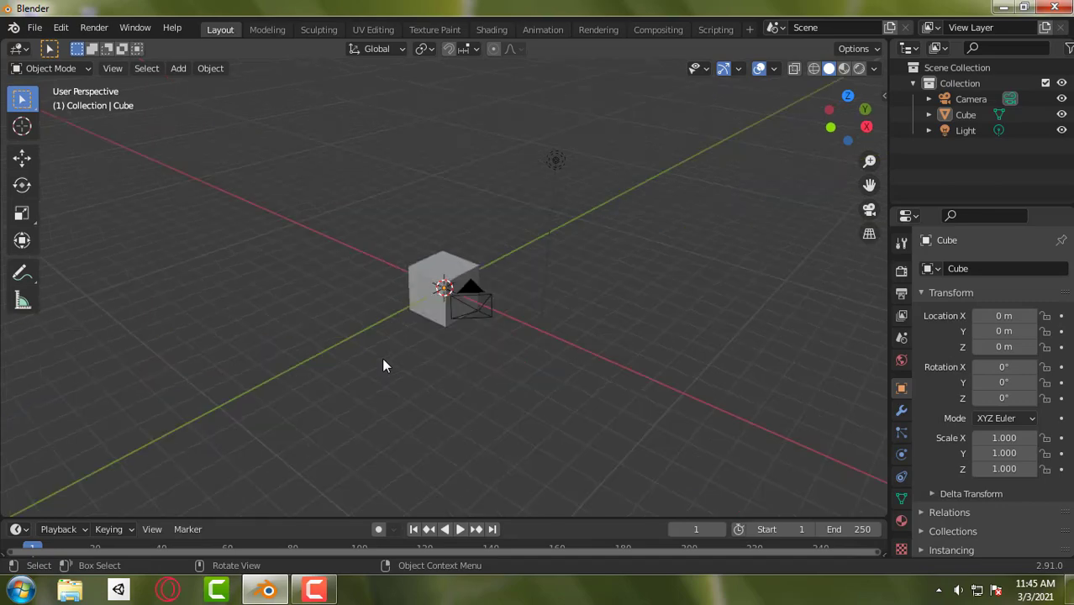
key("KP_4")
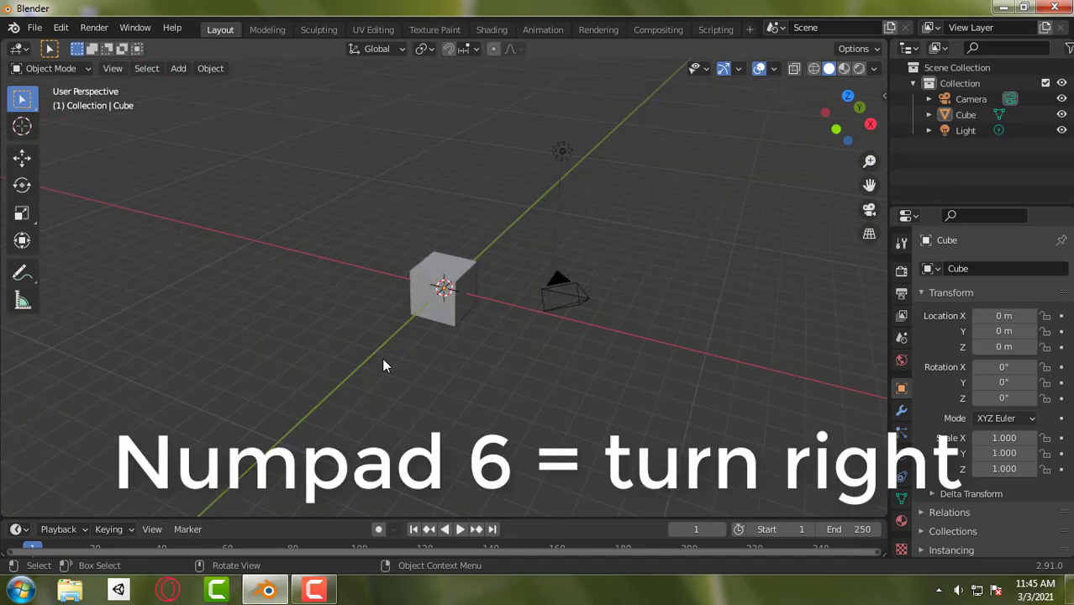
key("KP_6")
key("KP_6")
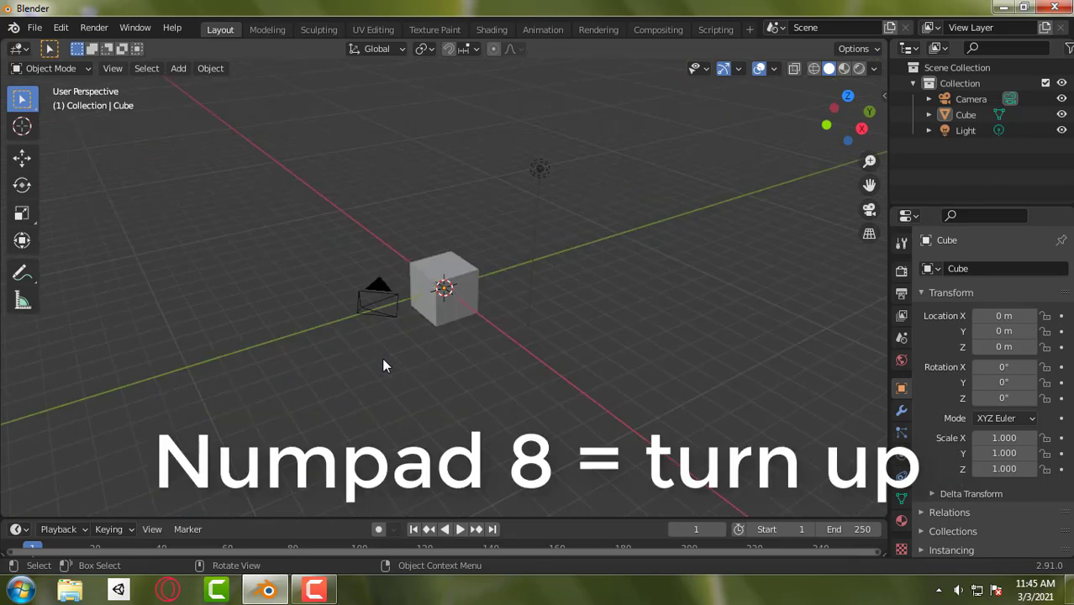
key("KP_8")
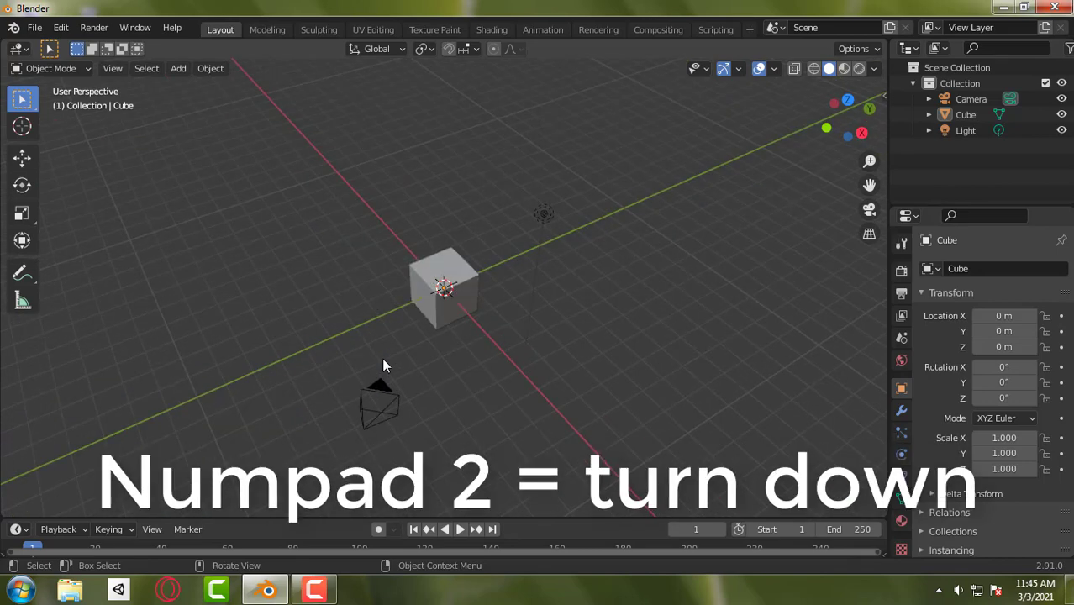
key("KP_2")
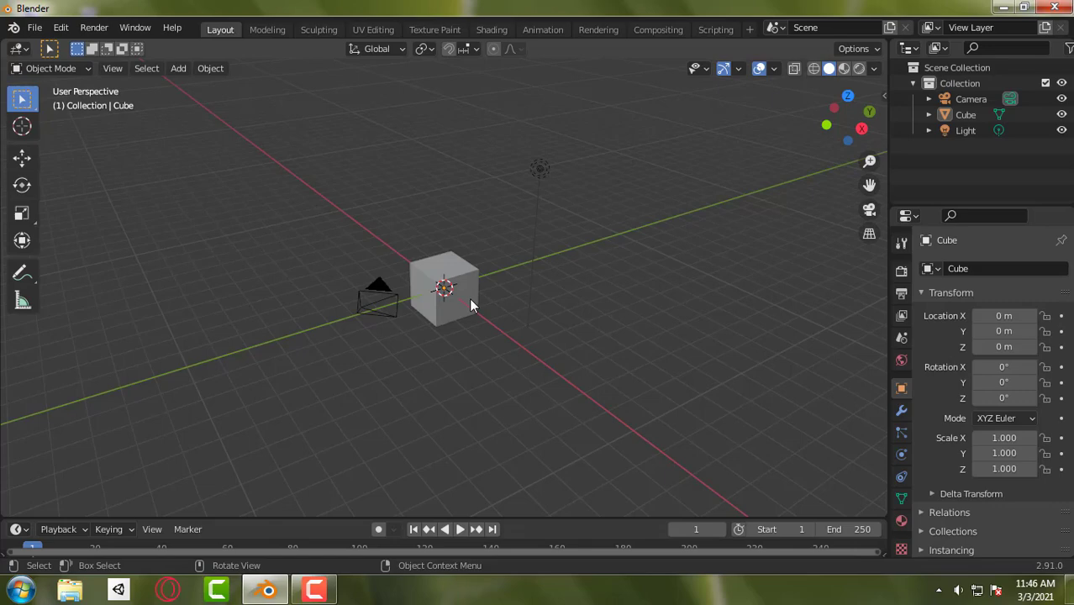
middle_click_drag(470, 306, 519, 324)
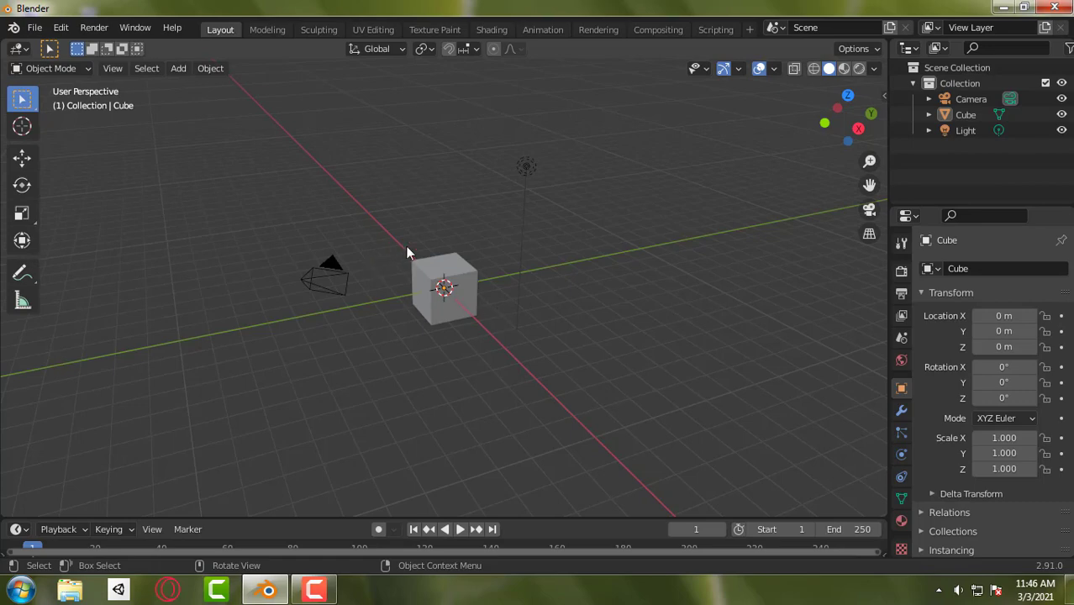
- Select the cube, switch the selection to the camera, and deselect everything
left_click(462, 290)
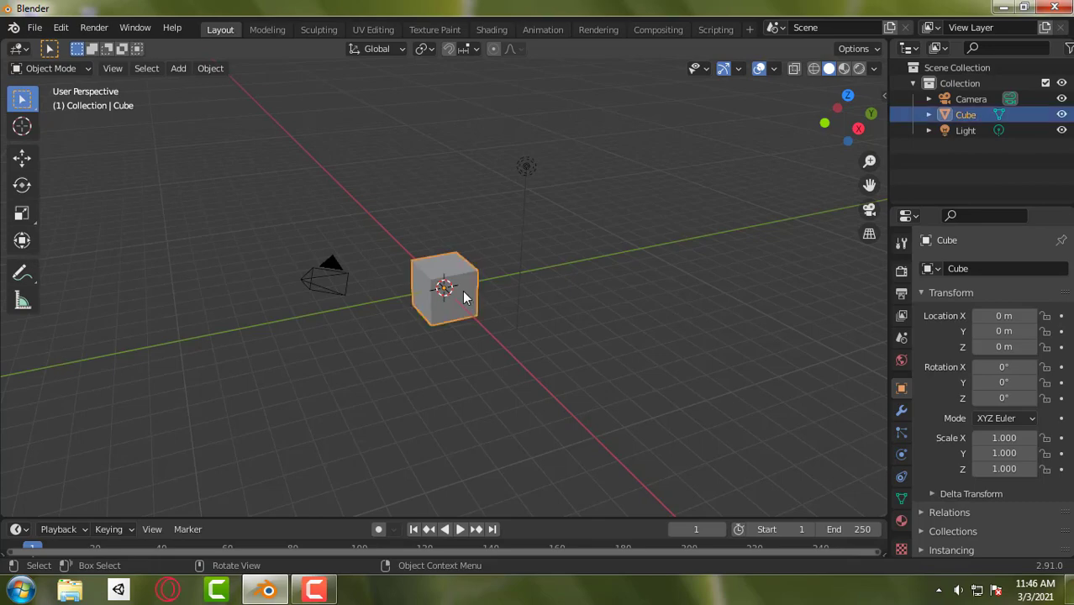
left_click(316, 287)
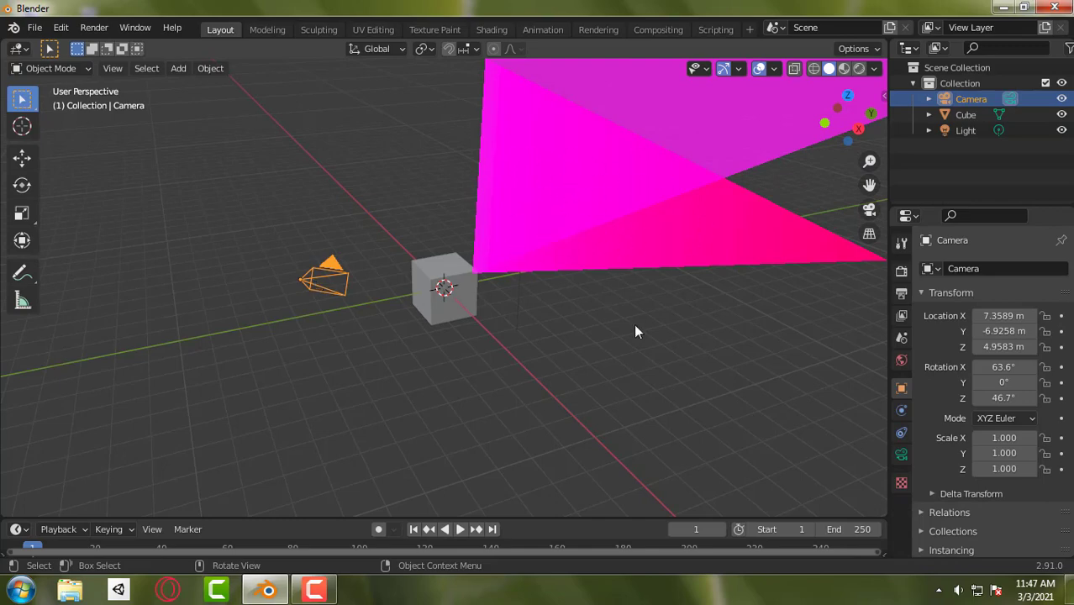
left_click(586, 344)
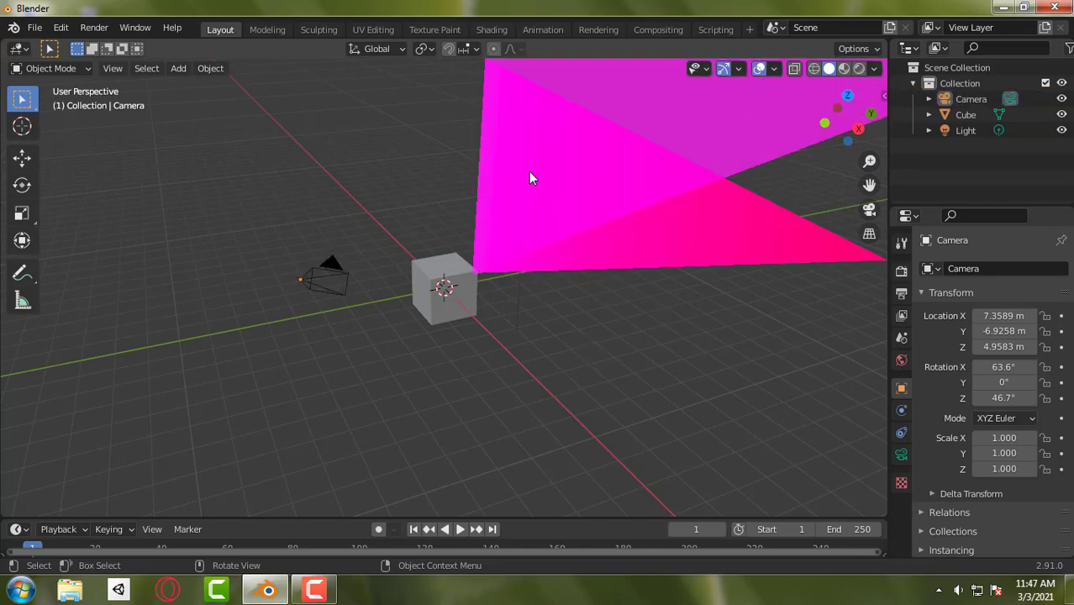
- Select the light and switch the selection to the cube
left_click(528, 174)
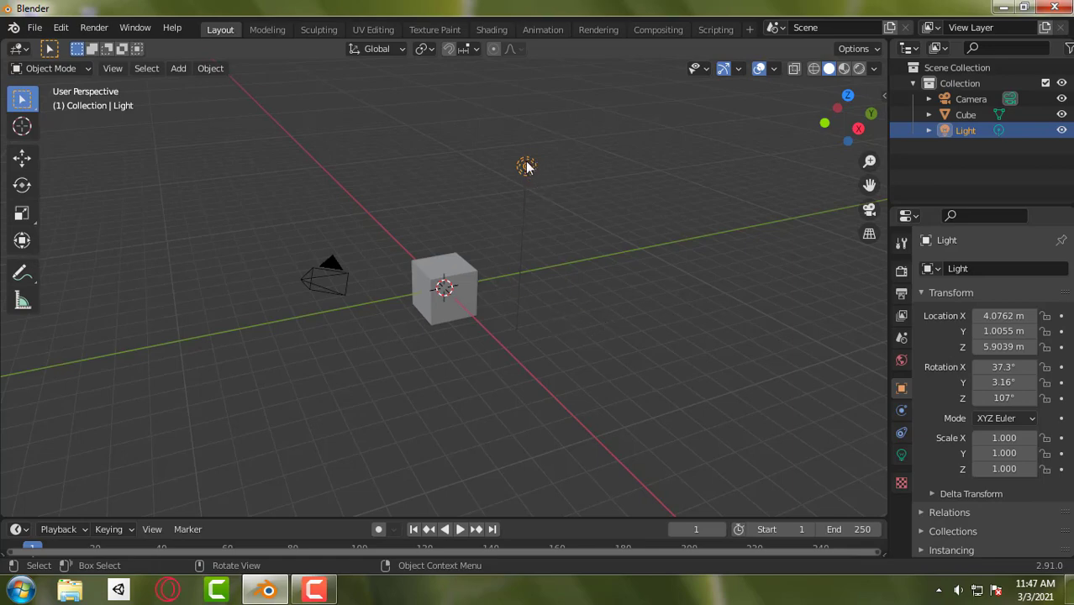
left_click(453, 290)
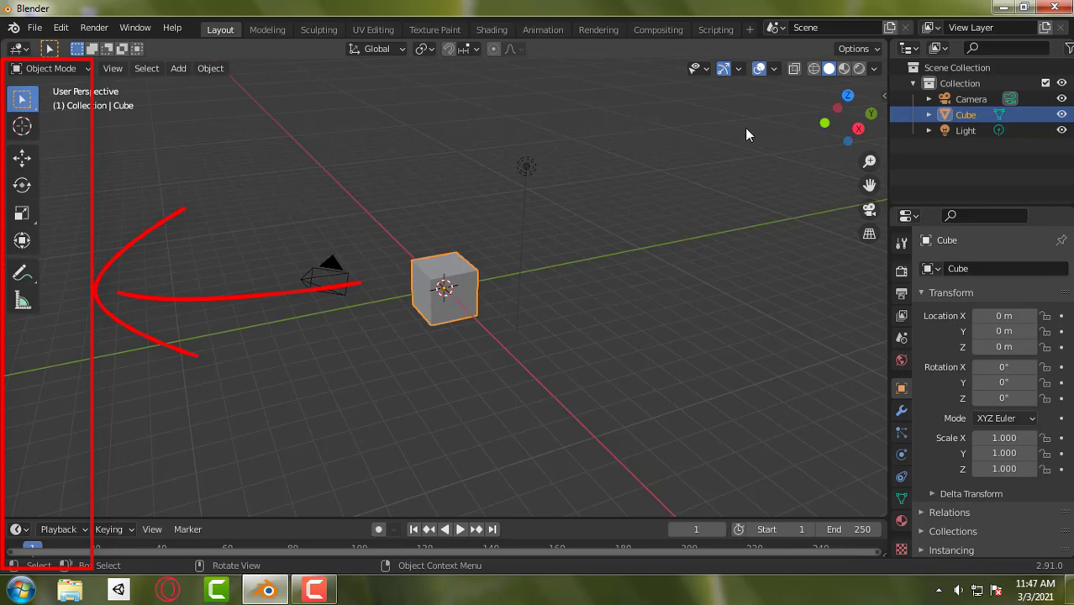
- Turn on the Move object gizmo and move the cube to about -0.02 m along the Y axis
left_click(738, 69)
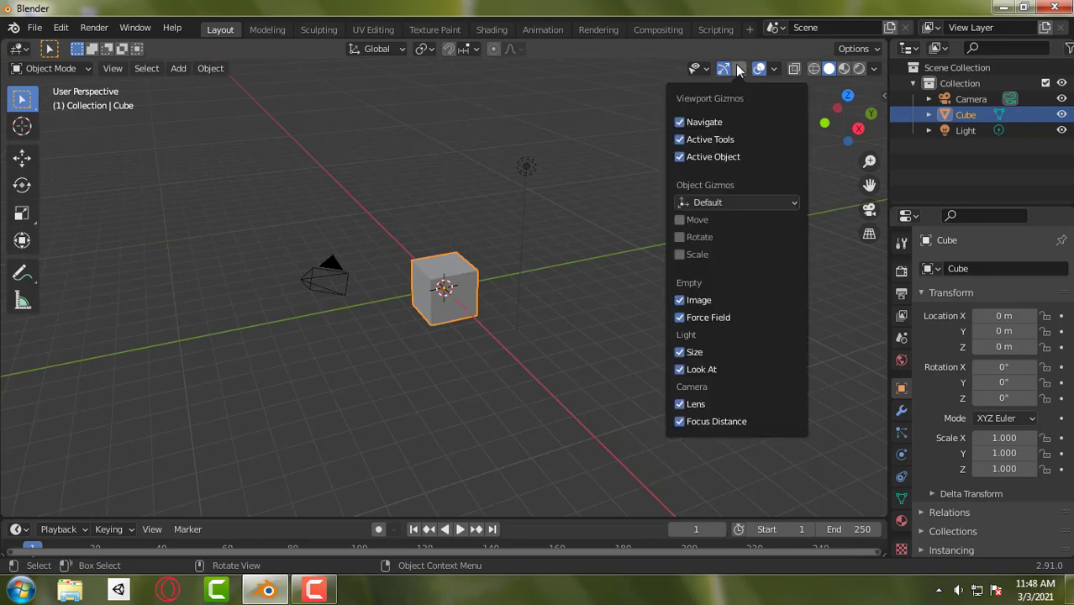
left_click(679, 221)
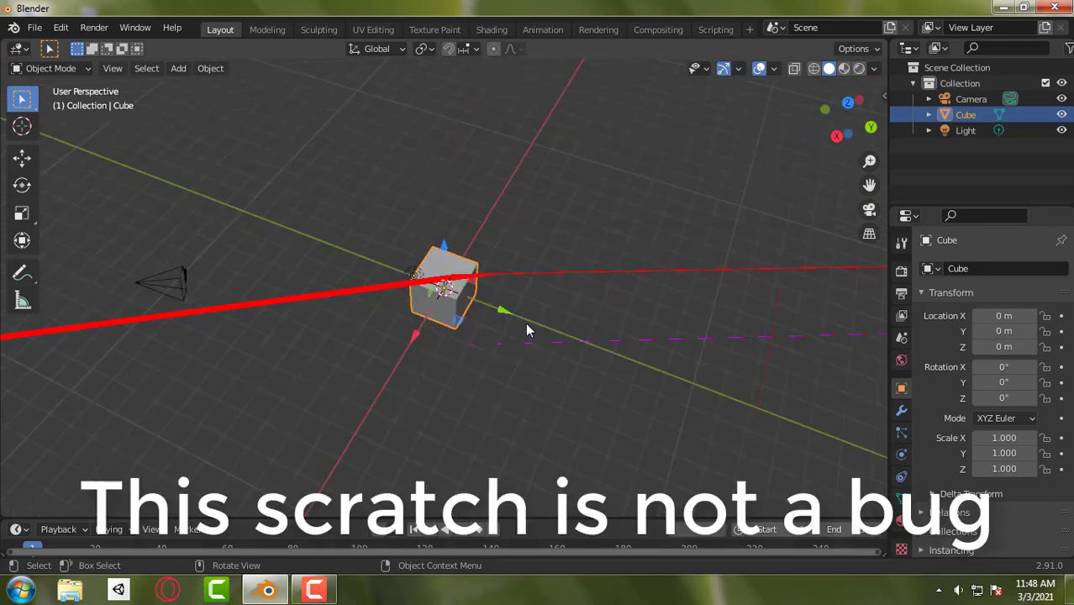
middle_click_drag(526, 324, 527, 321)
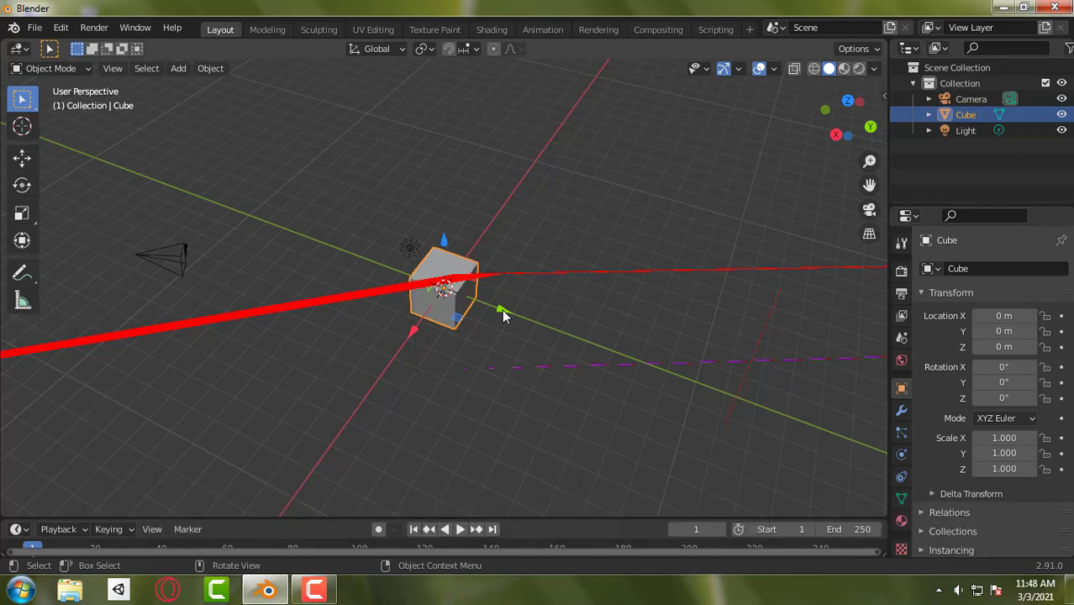
mouse_move(502, 309)
left_mouse_down()
mouse_move(523, 307)
mouse_move(563, 338)
mouse_move(447, 296)
mouse_move(509, 307)
mouse_move(513, 337)
mouse_move(508, 310)
left_mouse_up()
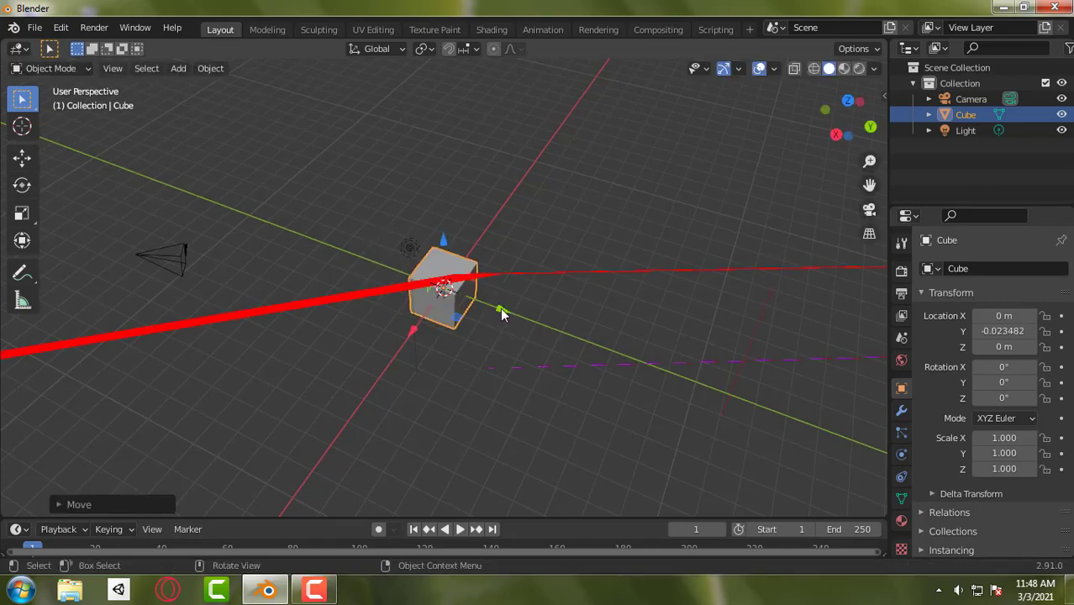
- Move the cube along the Y axis to about 2.86 m and undo that move
key("g")
key("y")
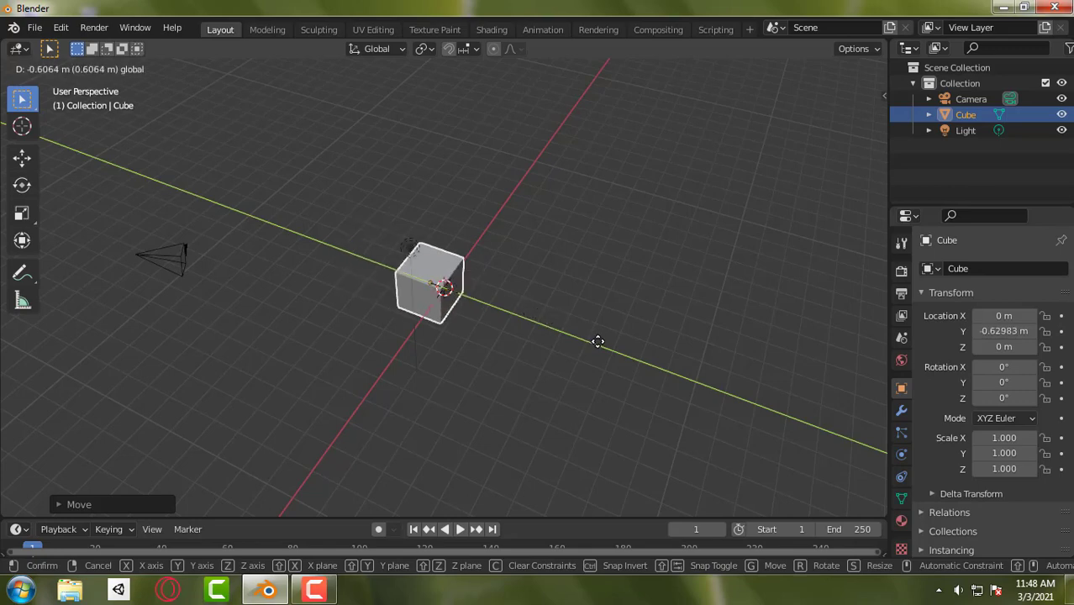
left_click(569, 368)
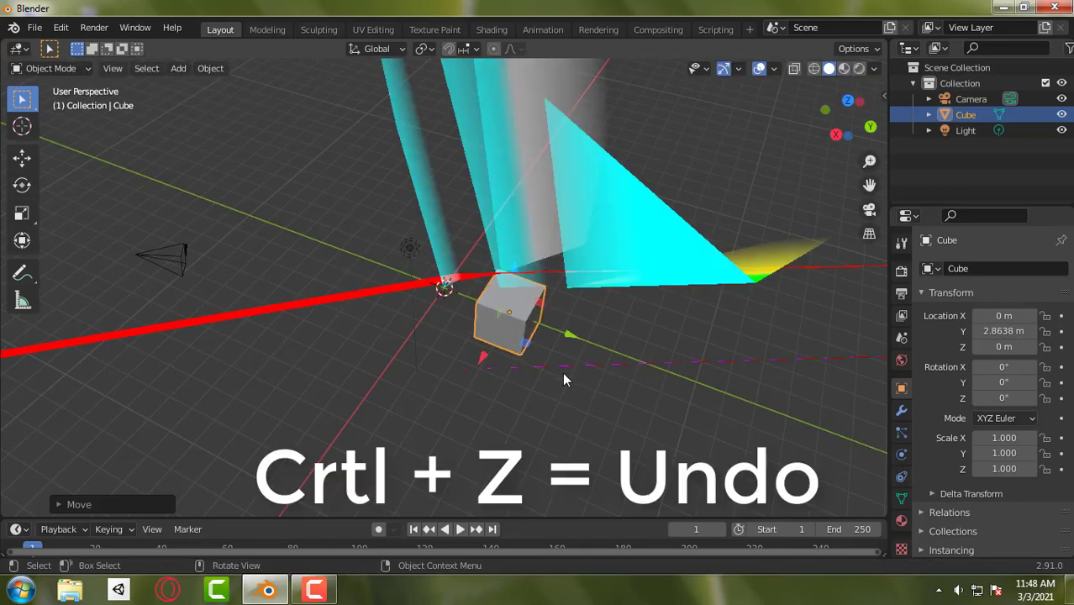
key("ctrl")
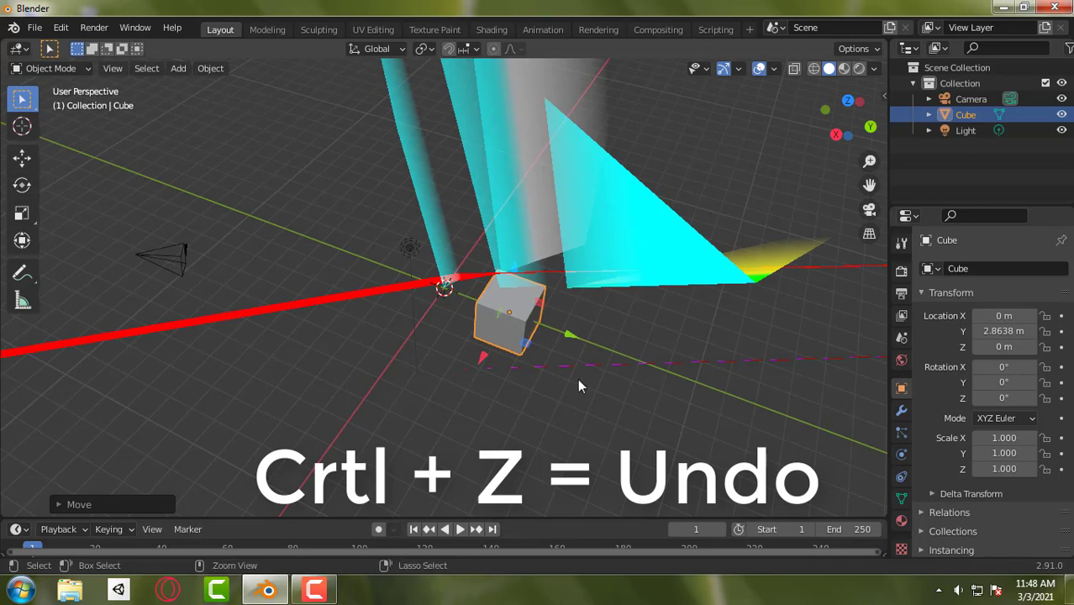
key("ctrl+z")
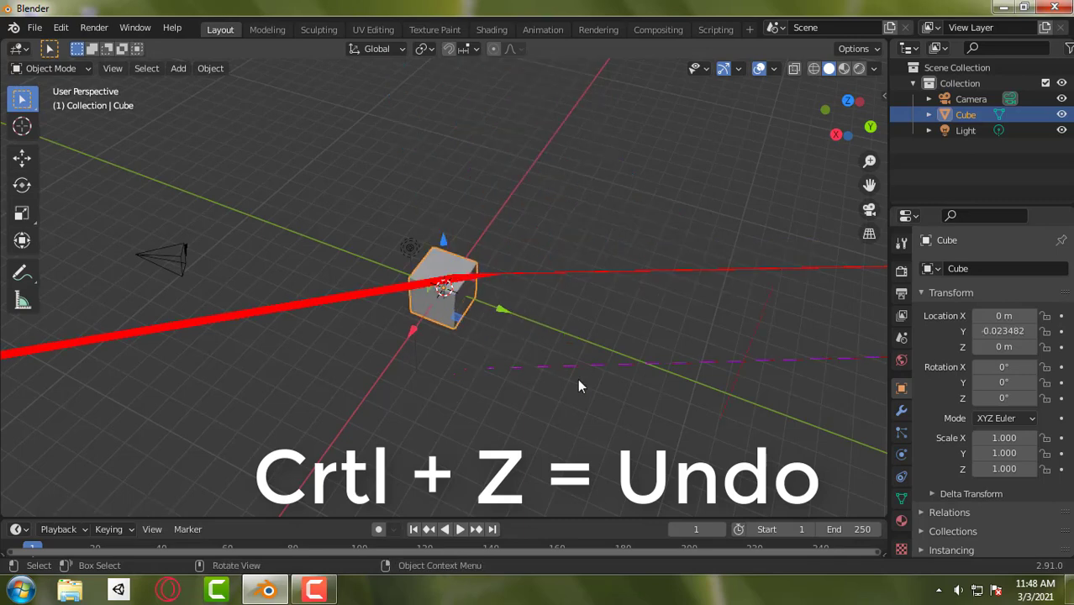
- Turn on the Rotate and Scale object gizmos as well, and reselect the cube
left_click(738, 69)
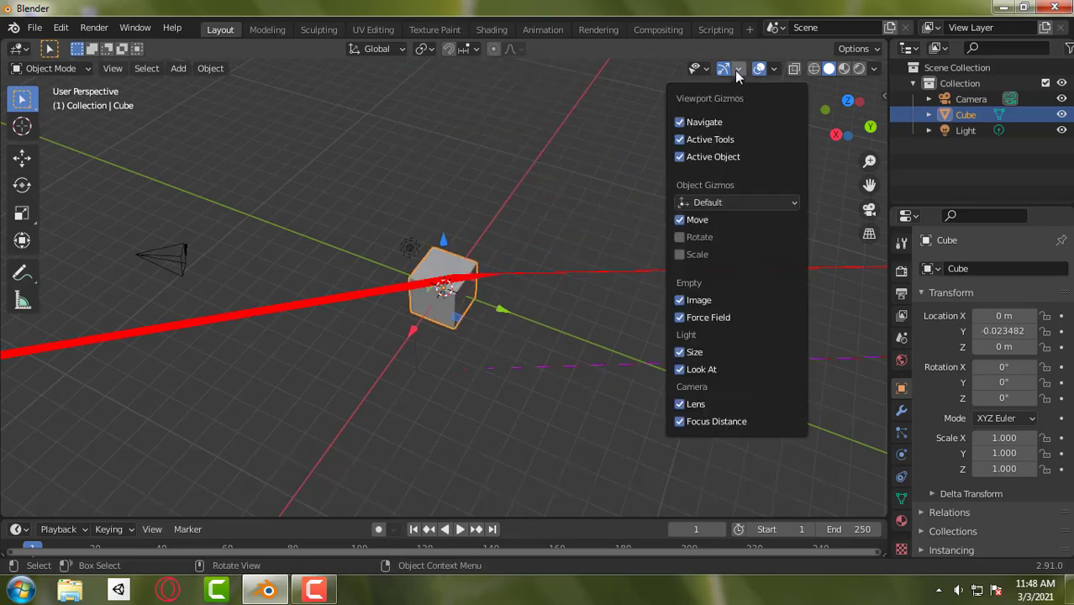
left_click(680, 238)
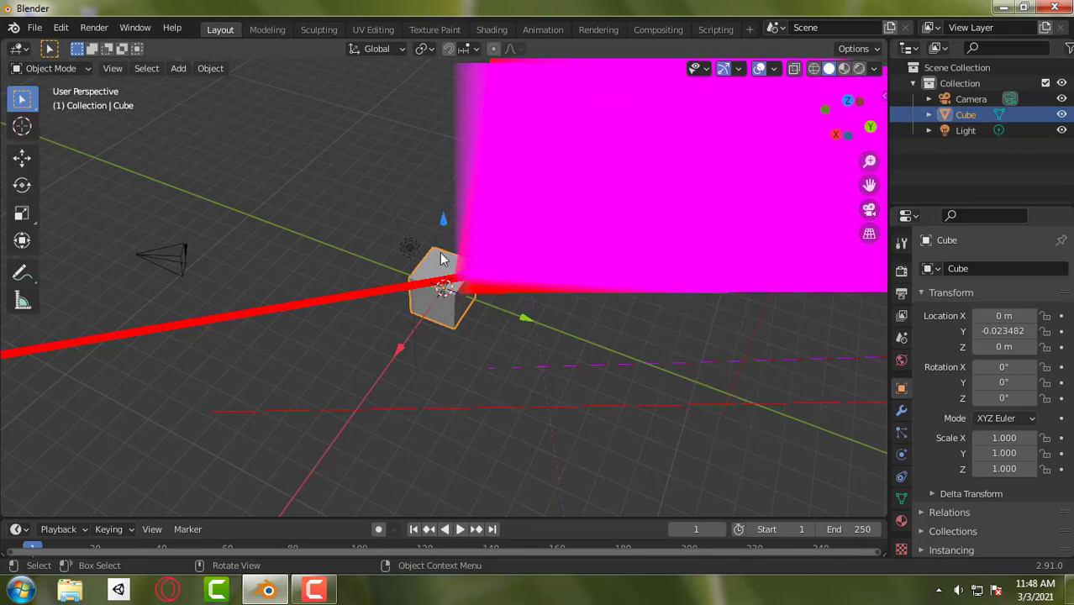
left_click(404, 236)
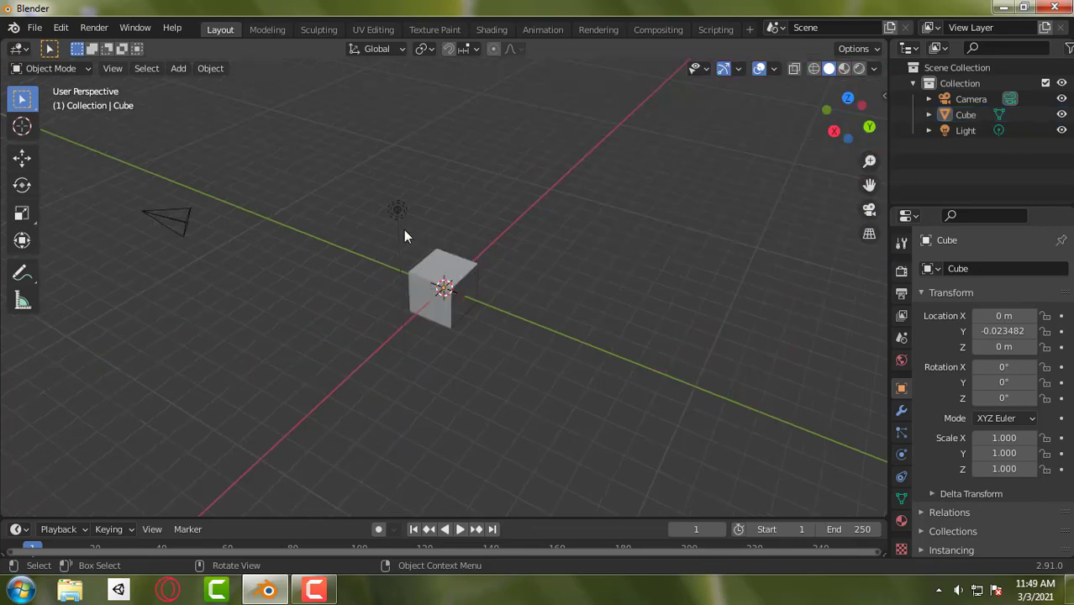
left_click(425, 296)
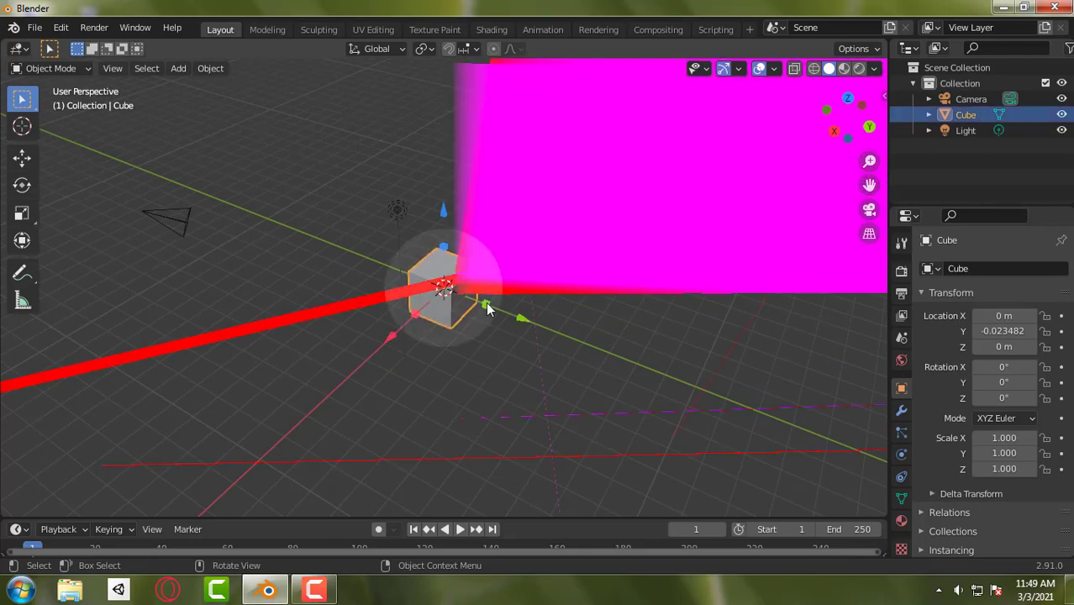
- Scale the cube one axis at a time to about 1.375 in Y, 1.162 in X and 1.409 in Z
key("s")
key("y")
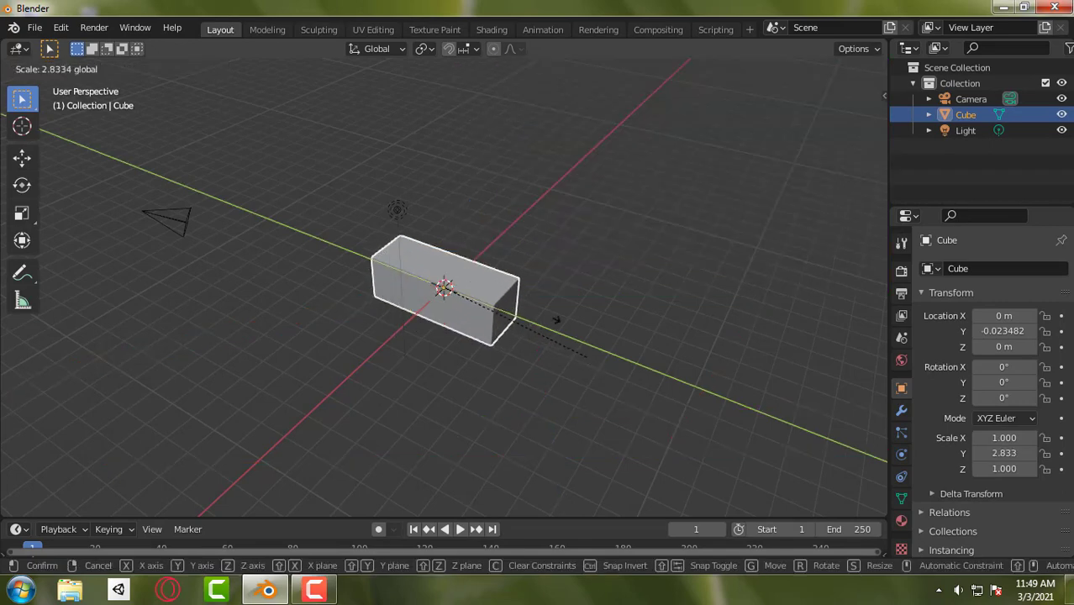
left_click(480, 318)
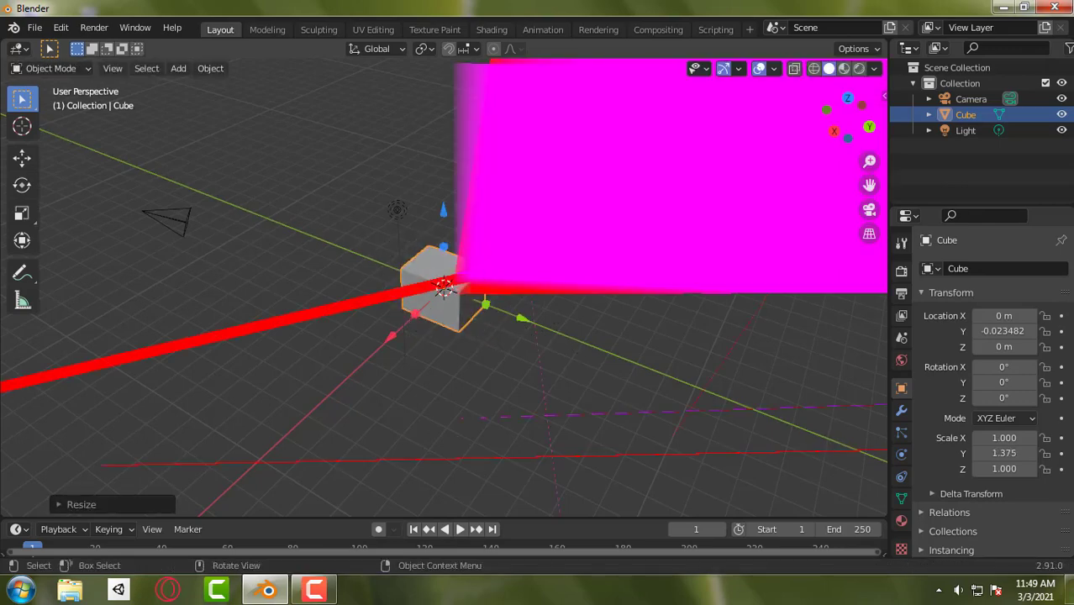
key("s")
key("x")
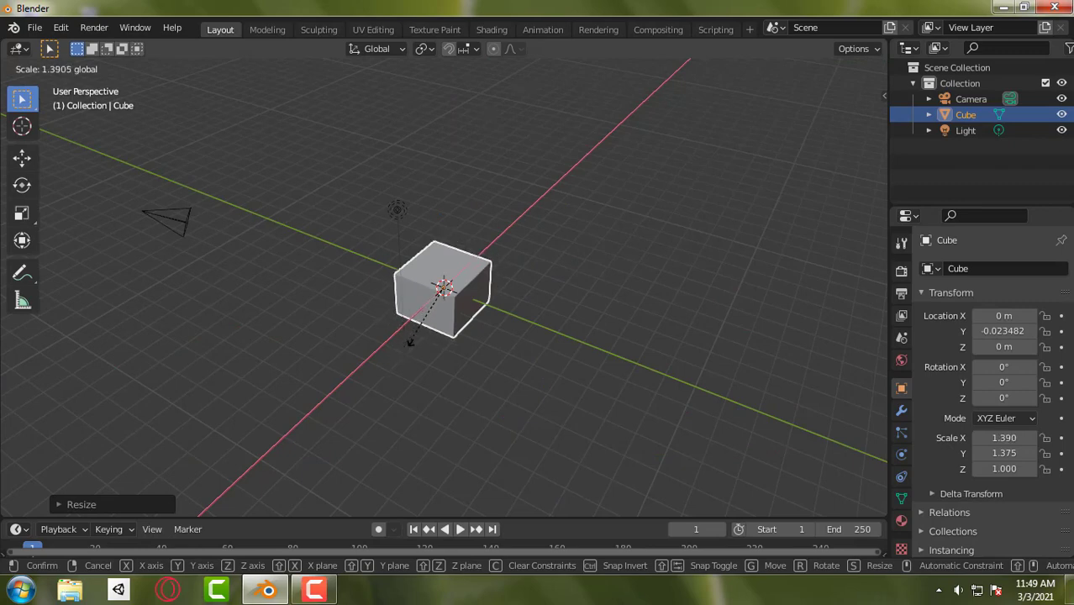
left_click(454, 239)
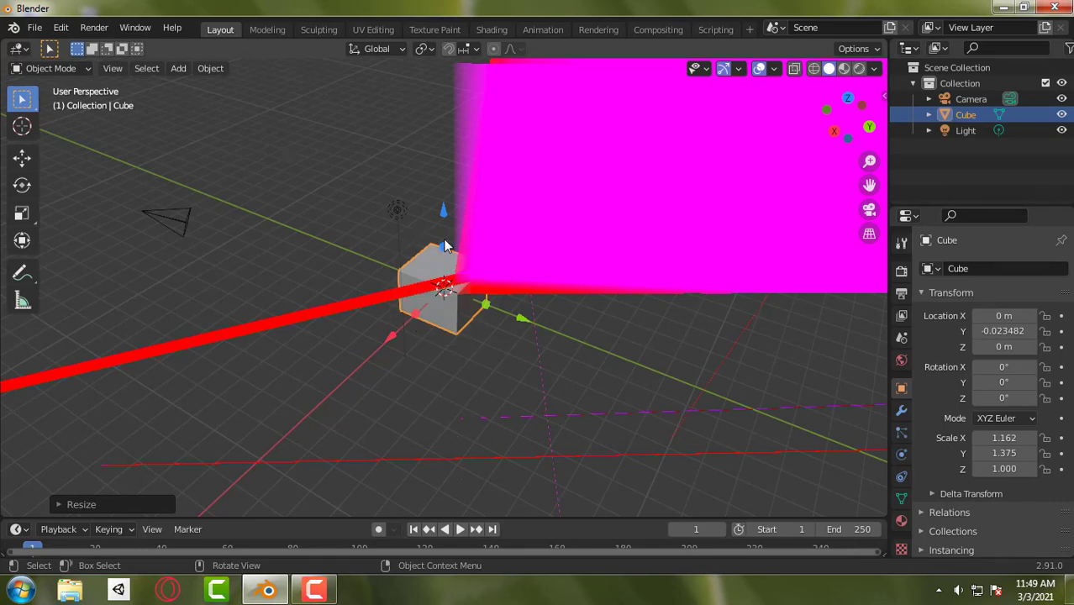
key("s")
key("z")
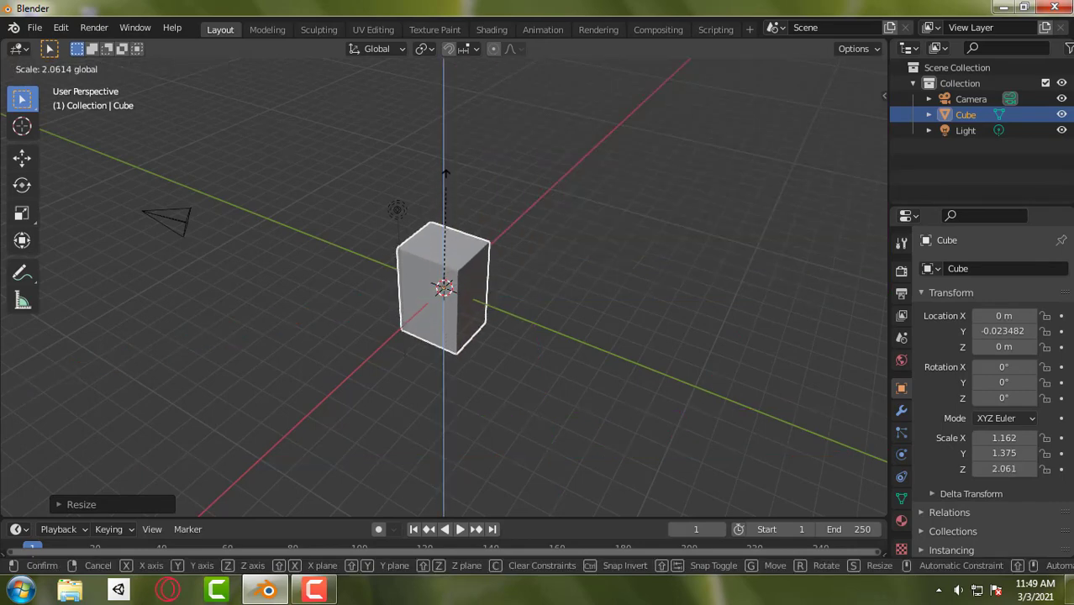
left_click(445, 284)
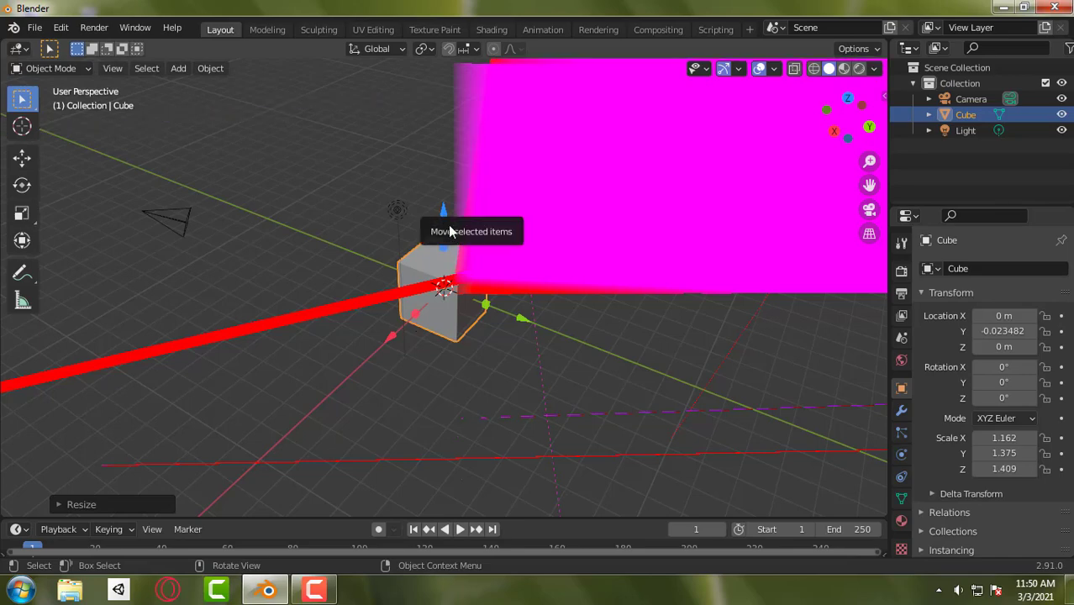
- Set the object gizmo orientation to Global and hide the Move, Rotate and Scale gizmos on the selected cube
left_click(738, 70)
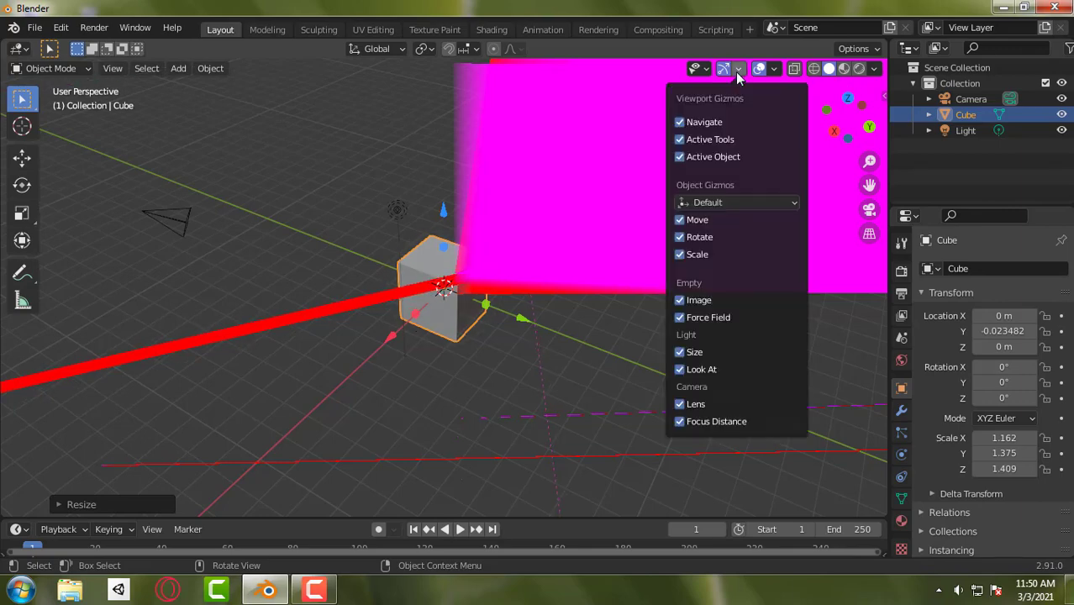
left_click(740, 202)
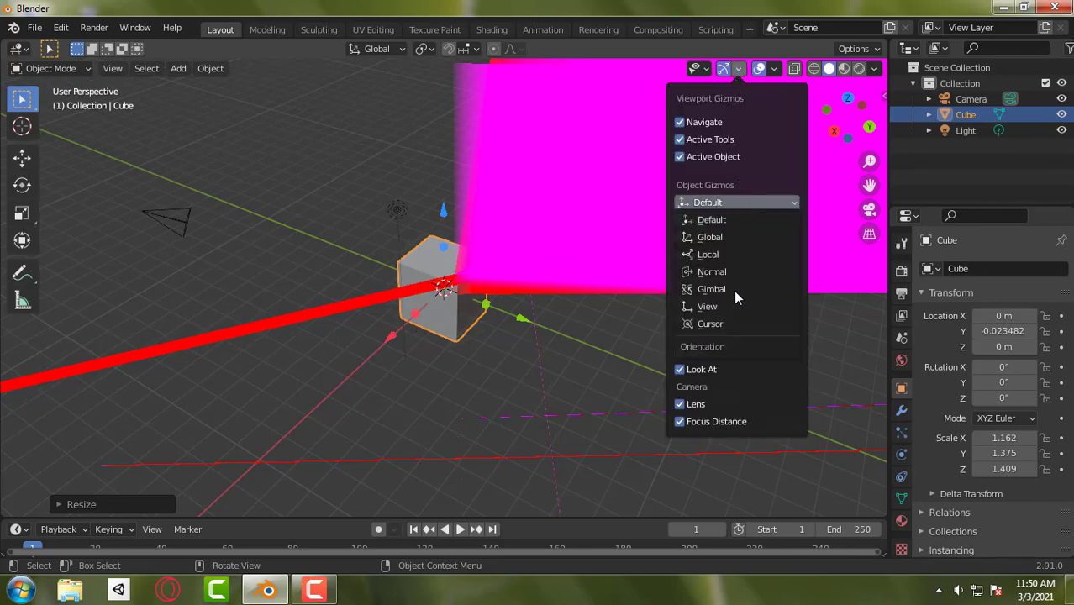
left_click(721, 239)
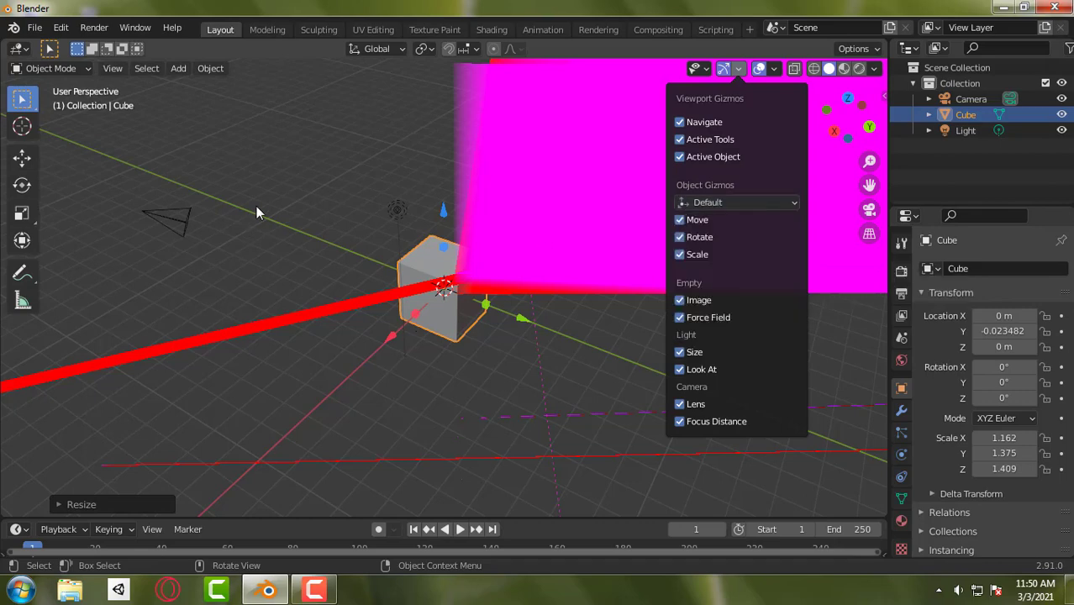
left_click(365, 166)
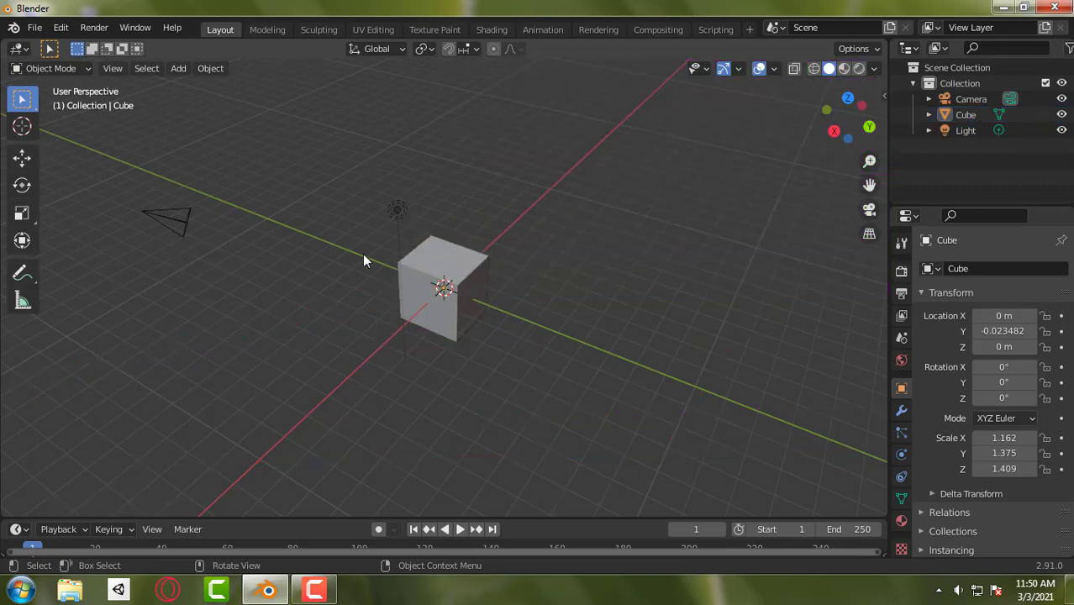
left_click(452, 288)
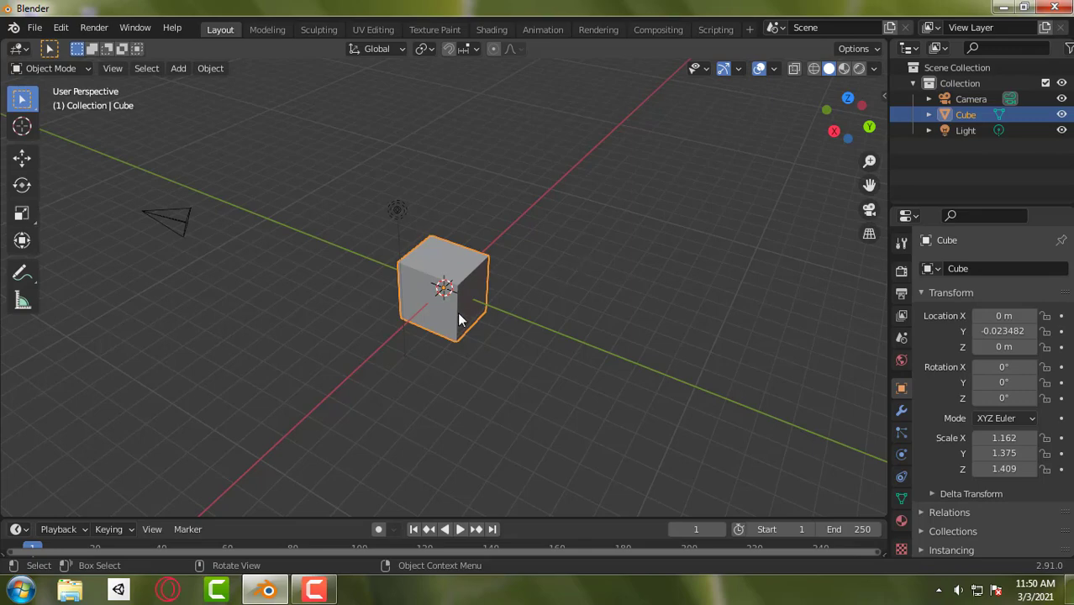
left_click(739, 69)
- Move the cube freely to about X 2.93, Y -5.56, Z 0.74 m and undo the move
key("g")
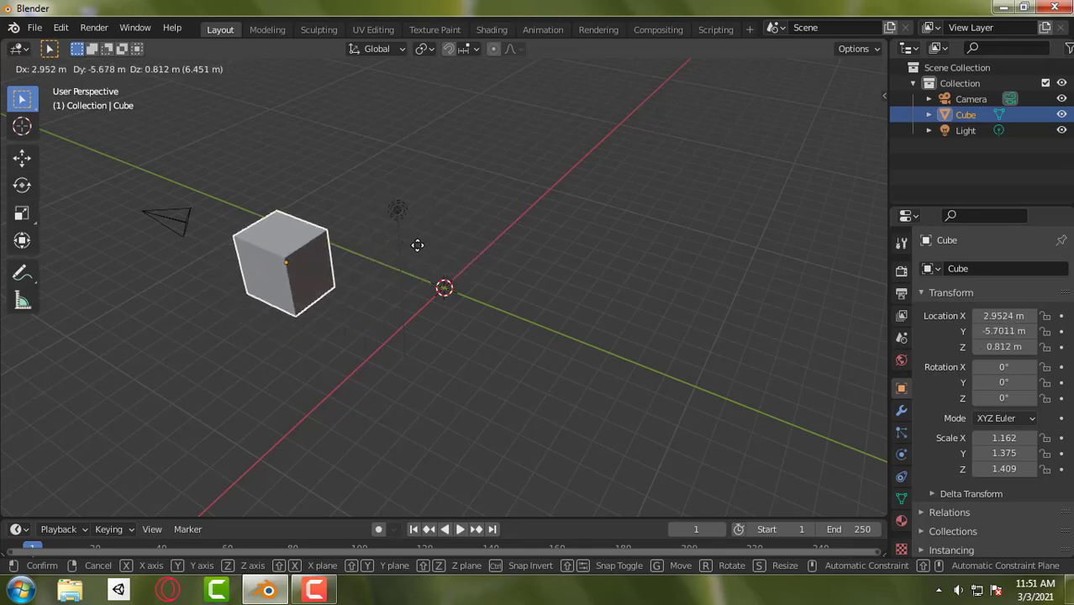
left_click(448, 265)
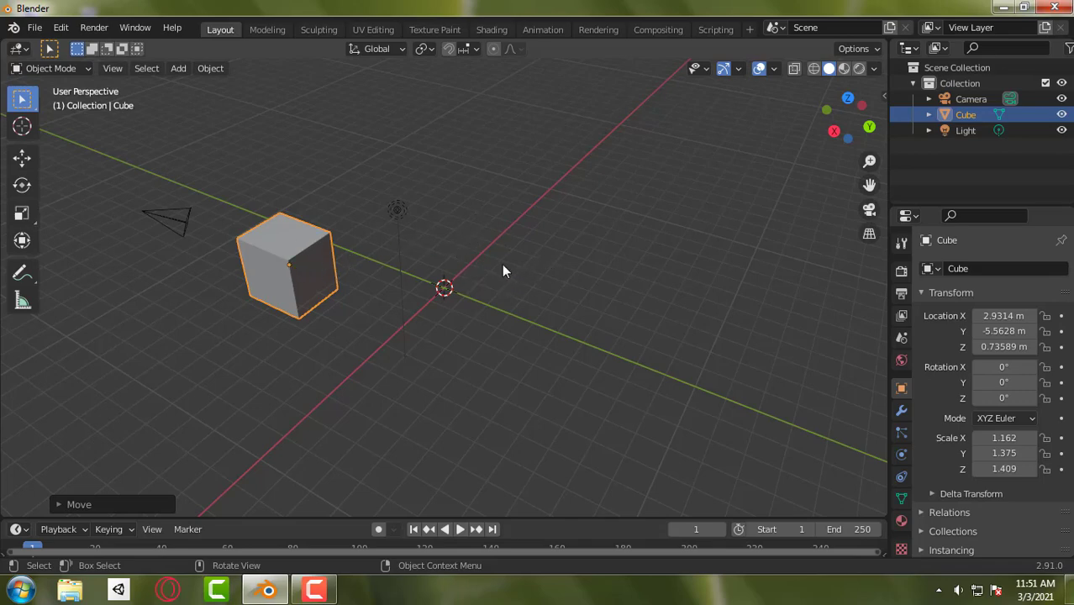
key("ctrl+z")
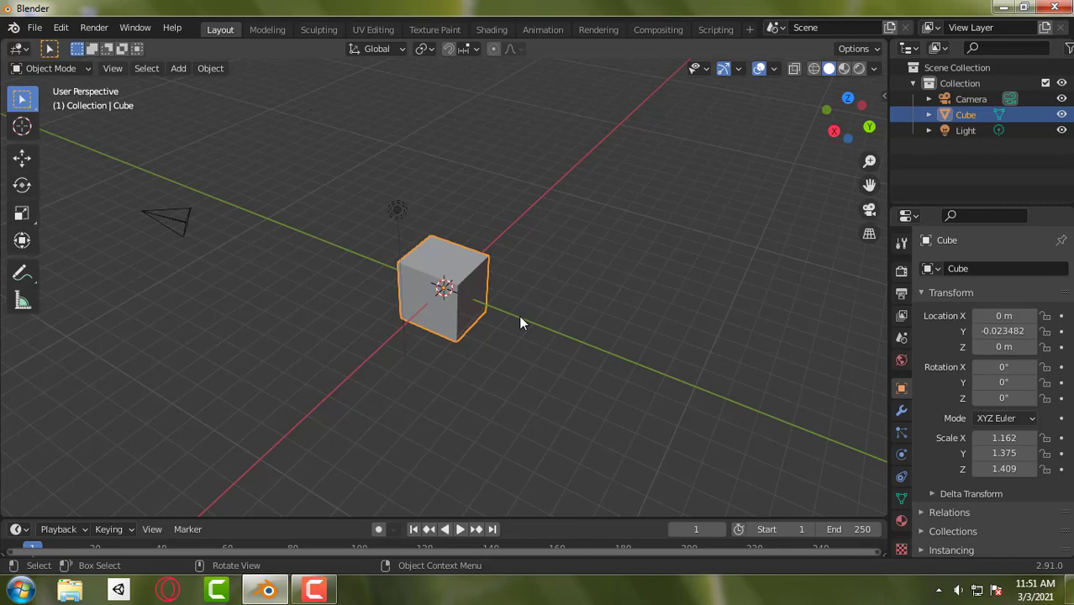
- Cancel one free move of the cube, move it to about X -5.56, Y 7.83, Z 0.51 m, and undo that
key("g")
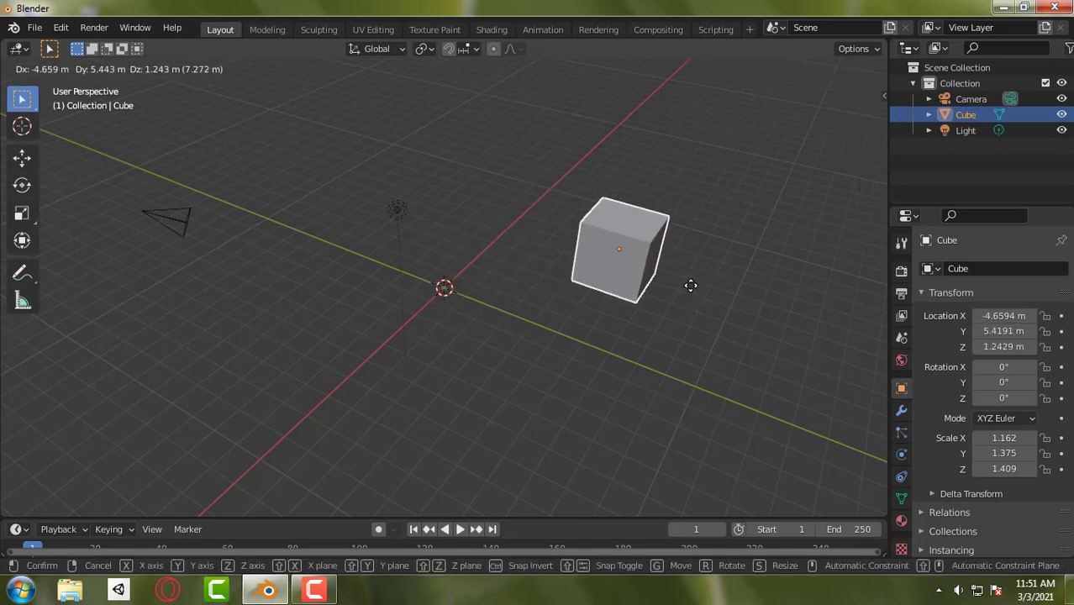
key("Escape")
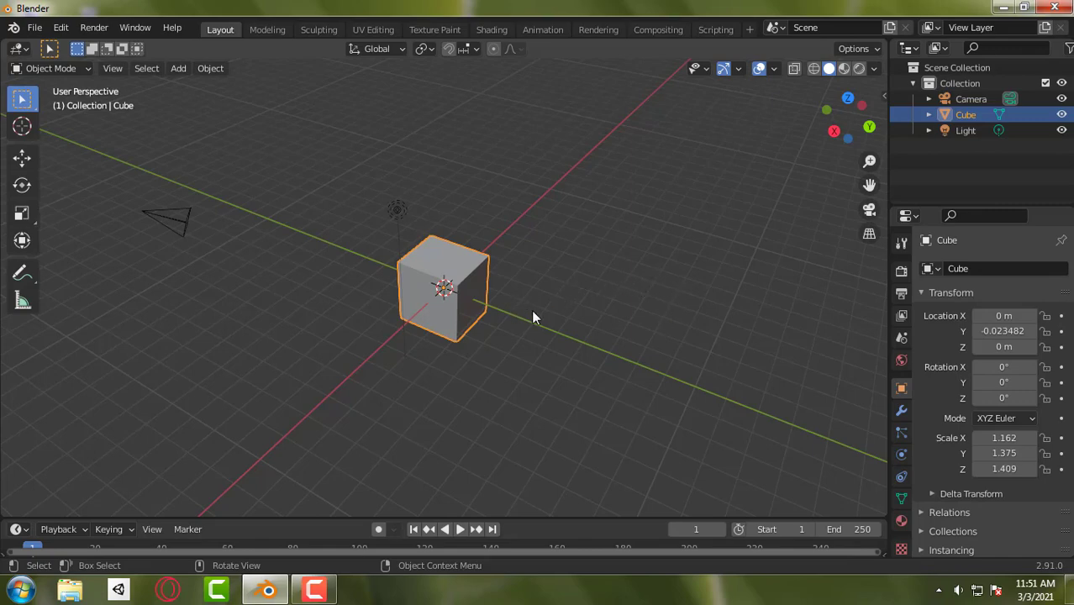
key("g")
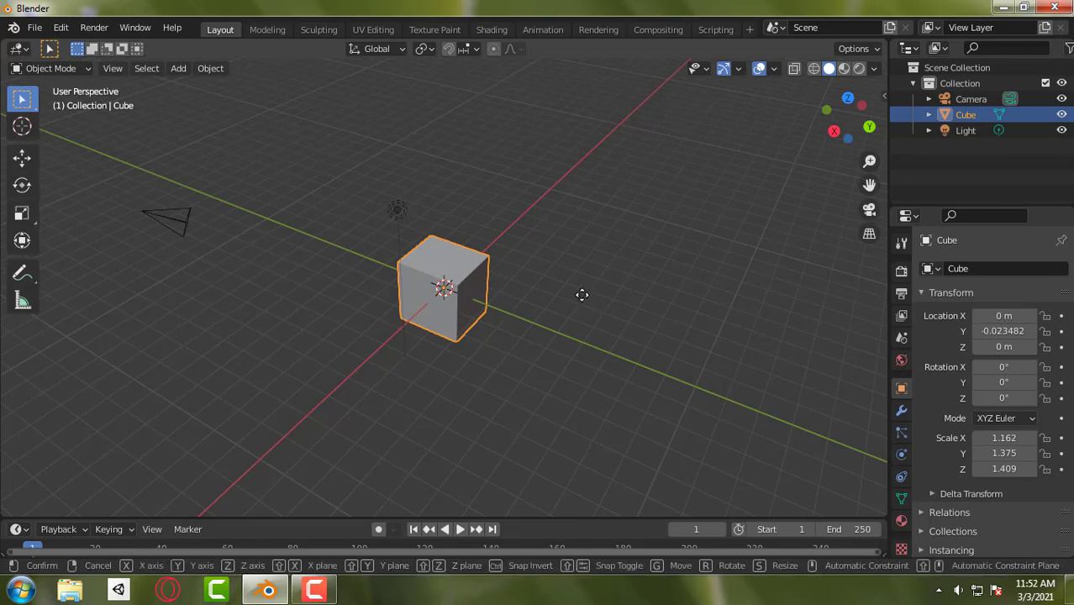
left_click(743, 289)
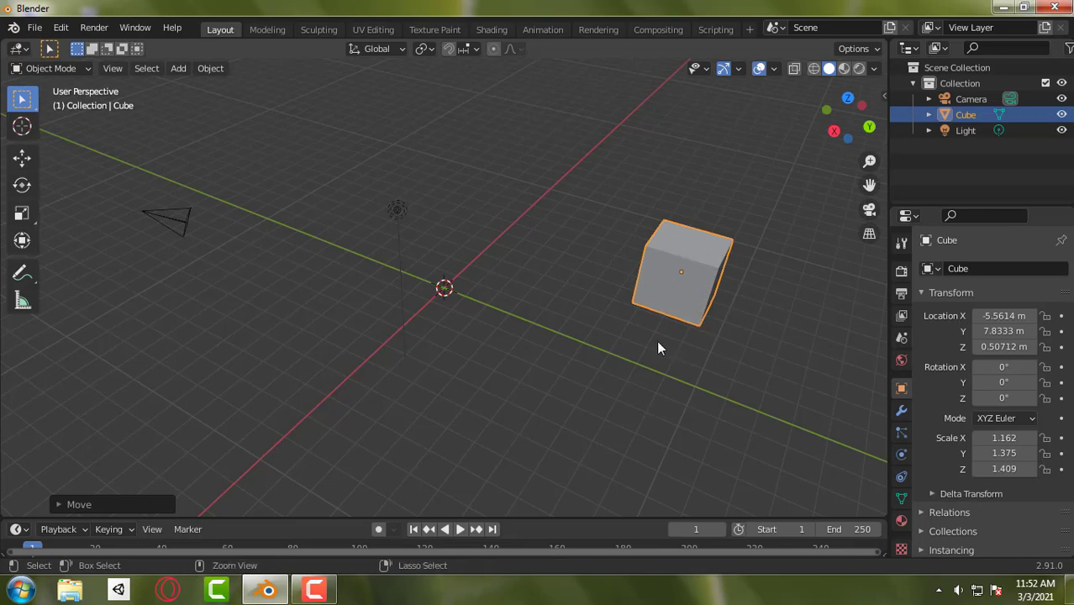
key("ctrl+z")
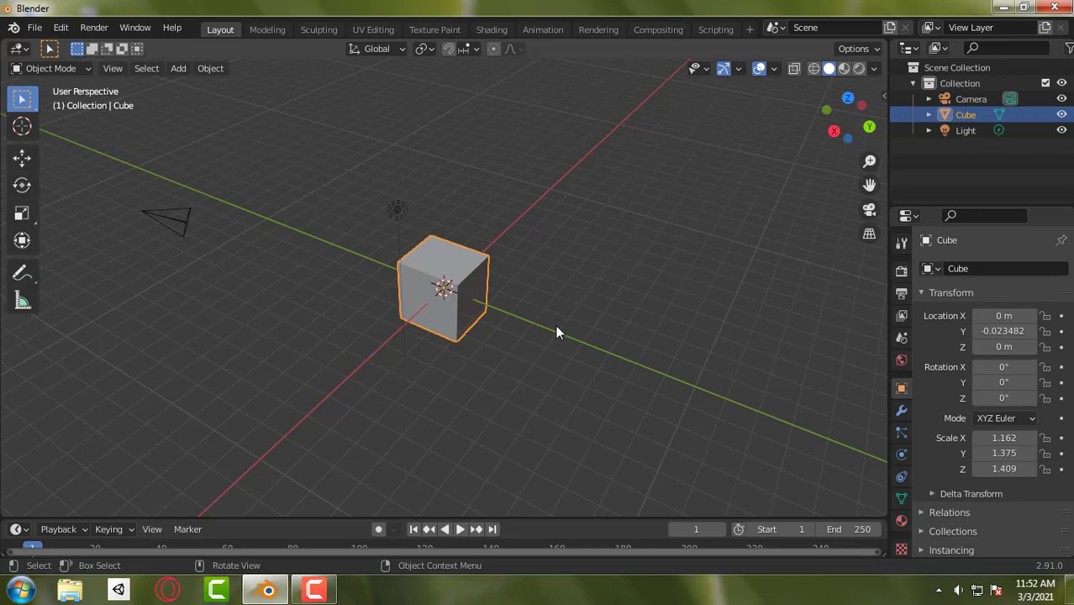
- Scale the cube up uniformly to about 1.424 in X, 1.684 in Y and 1.726 in Z
key("s")
left_click(573, 353)
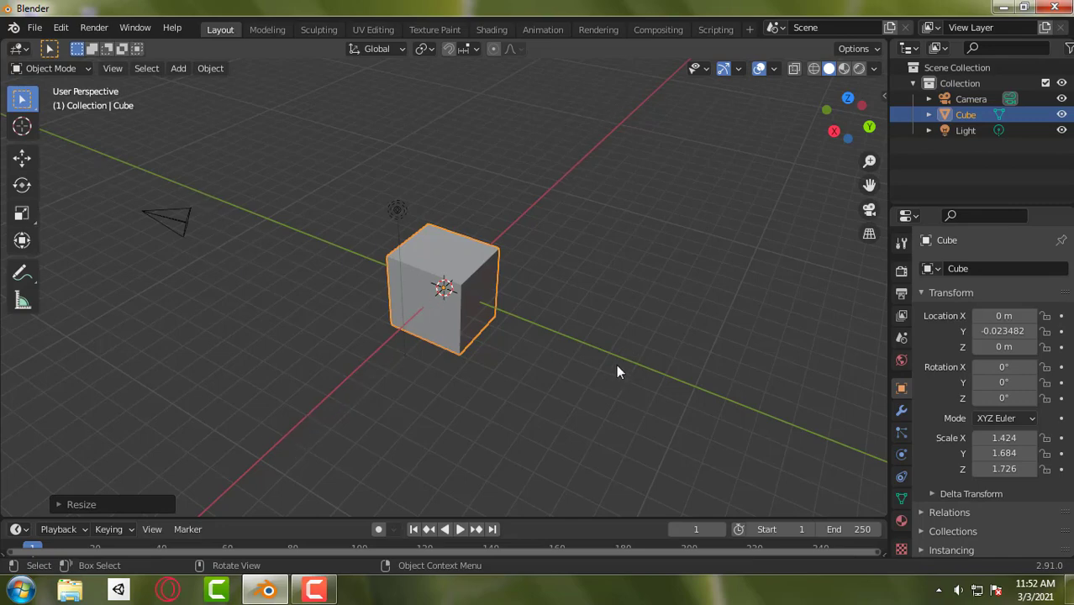
middle_click_drag(597, 335, 538, 322)
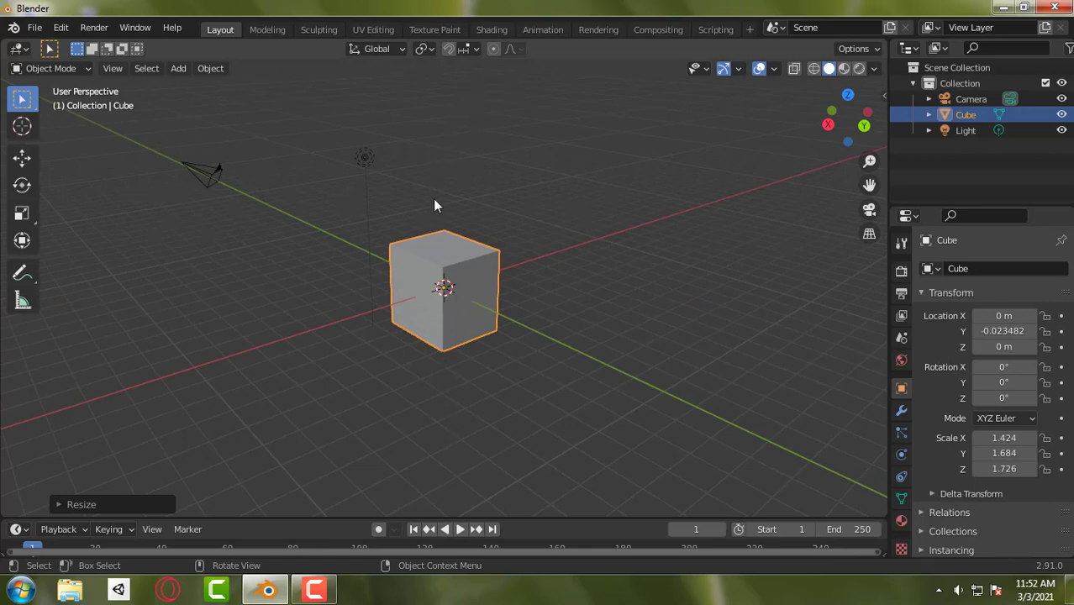
- Rotate the cube freely to about X -12.5°, Y -21.3°, Z -18.4° and clear its rotation
middle_click_drag(434, 206, 467, 240)
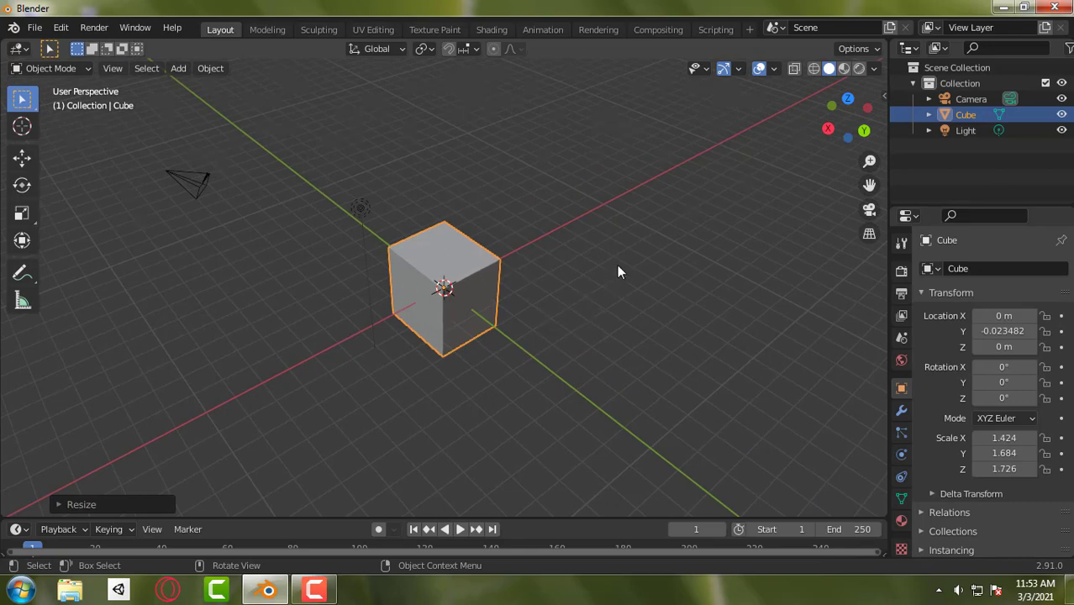
key("r")
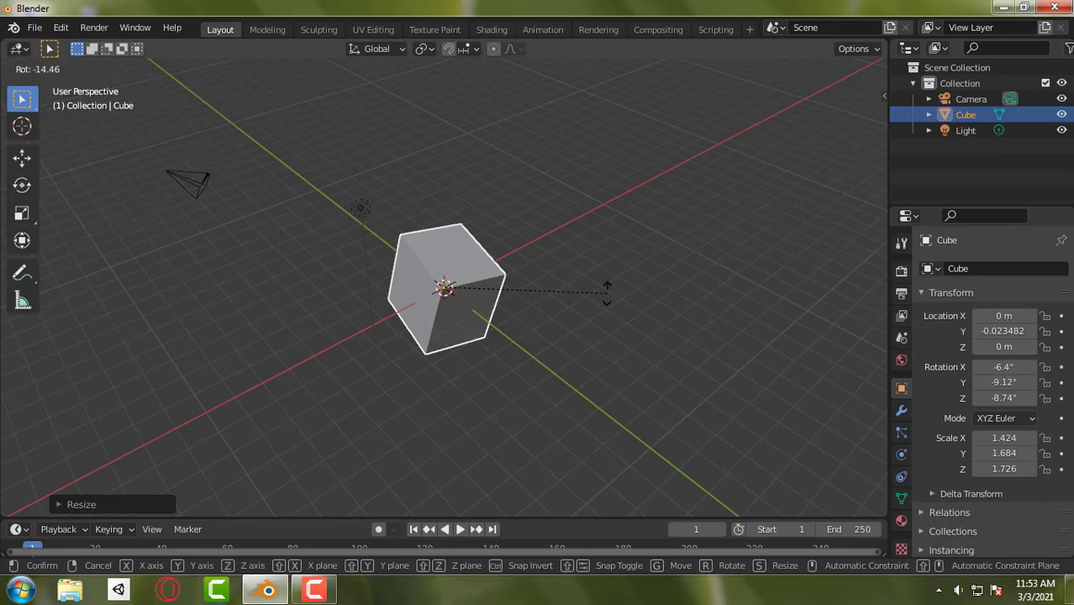
right_click(613, 294)
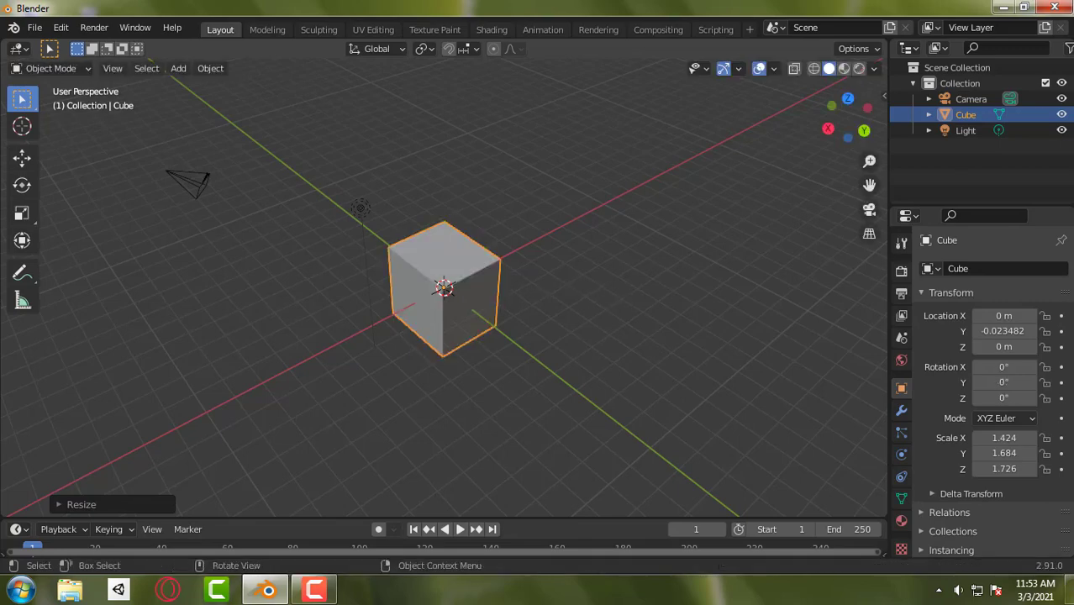
key("r")
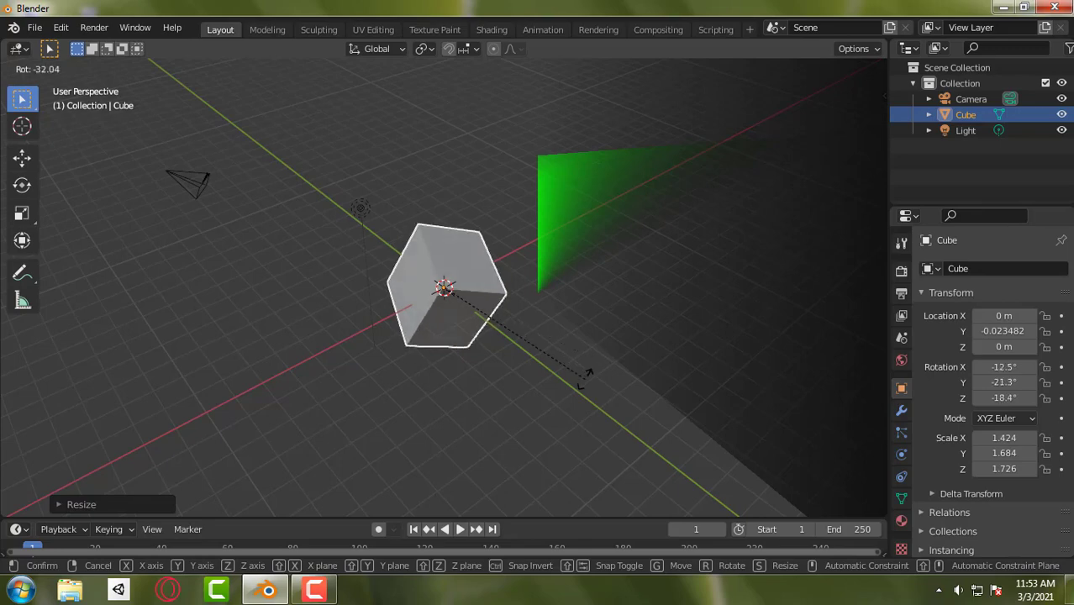
left_click(586, 380)
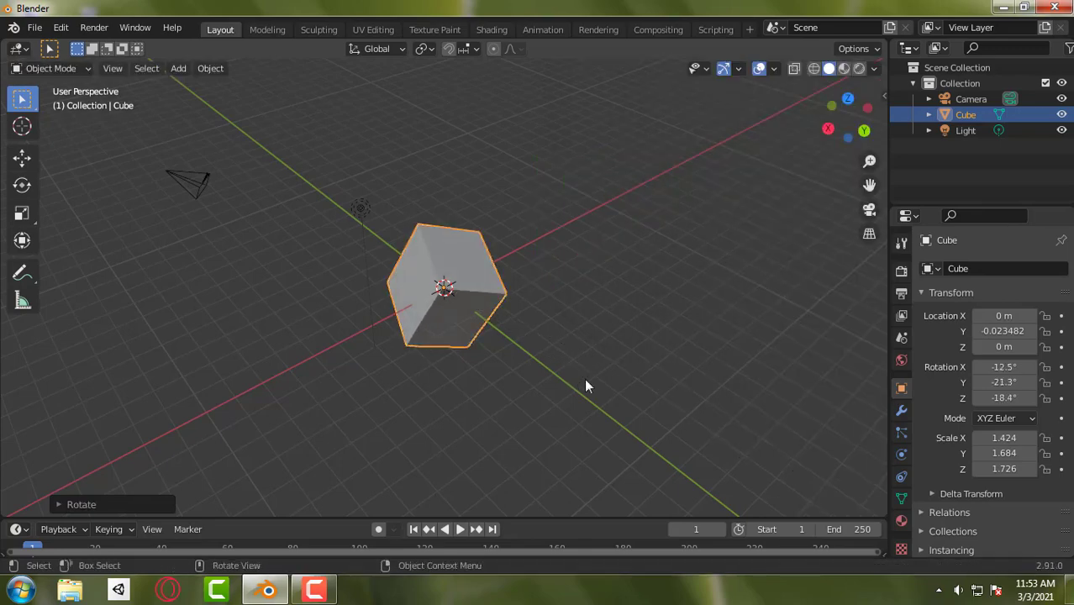
key("alt+r")
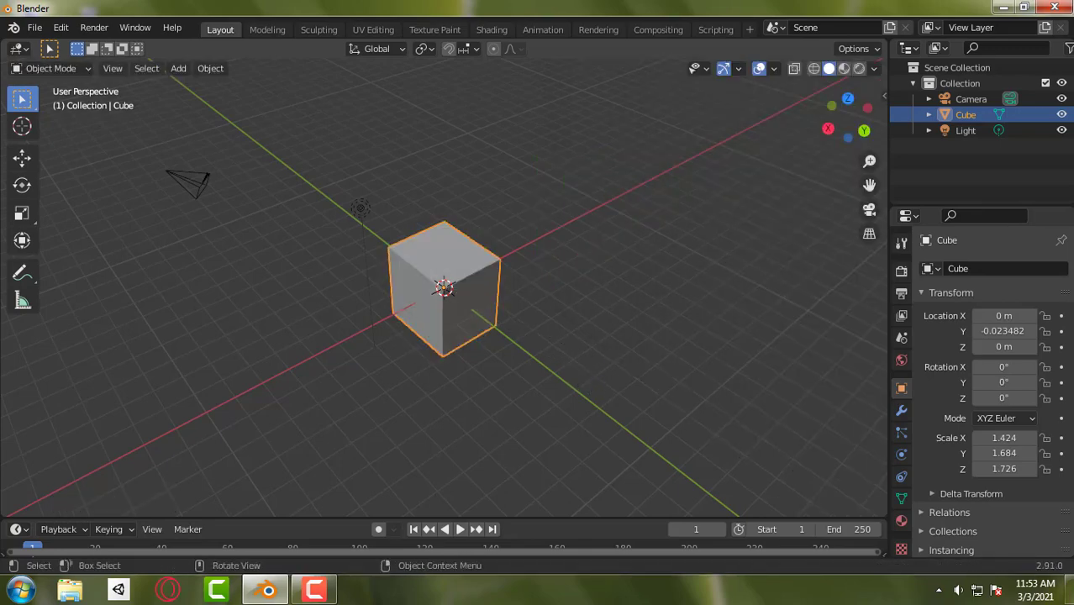
key("r")
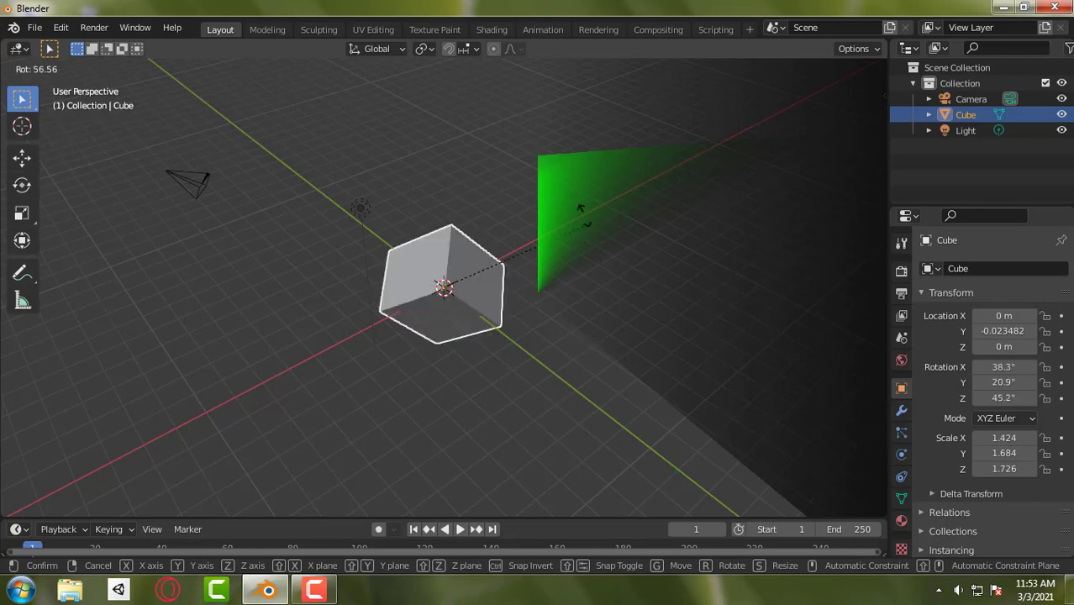
right_click(603, 263)
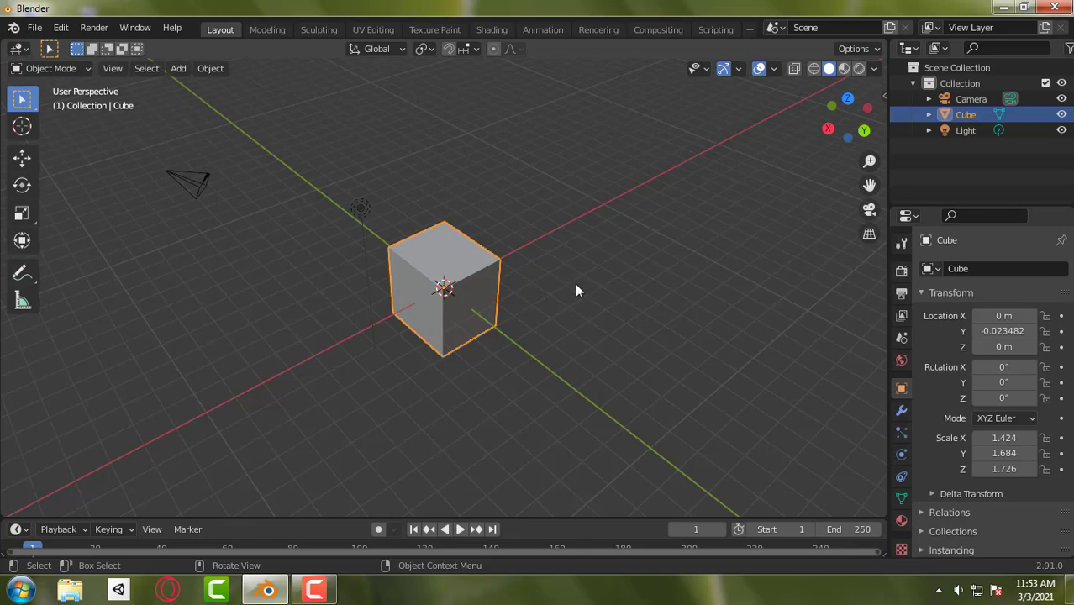
- Scale the cube up uniformly to about 2.124 in X, 2.512 in Y and 2.575 in Z, and undo the scaling
key("s")
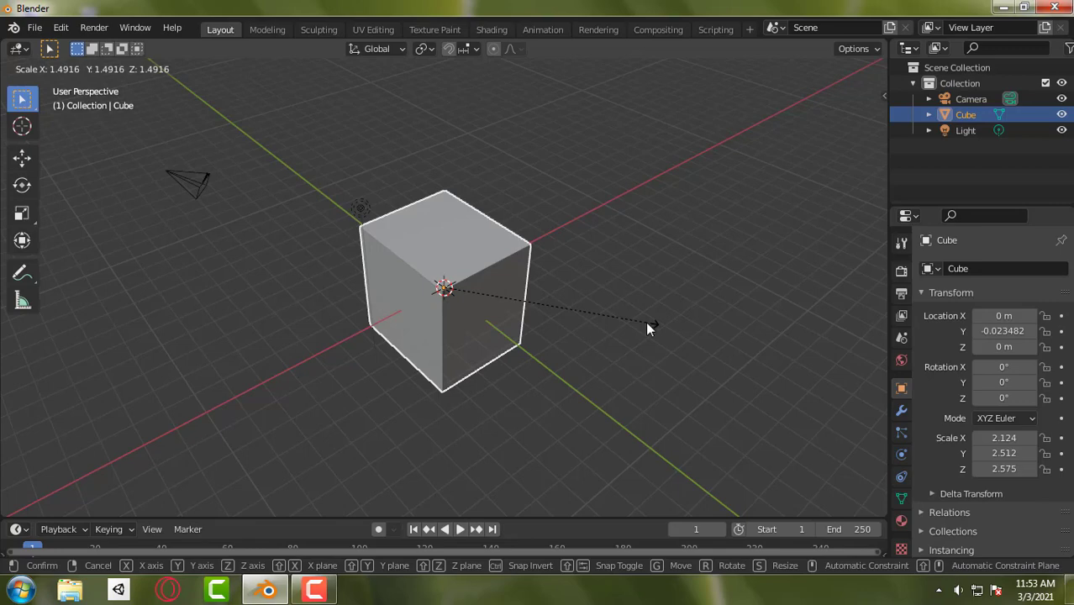
left_click(647, 323)
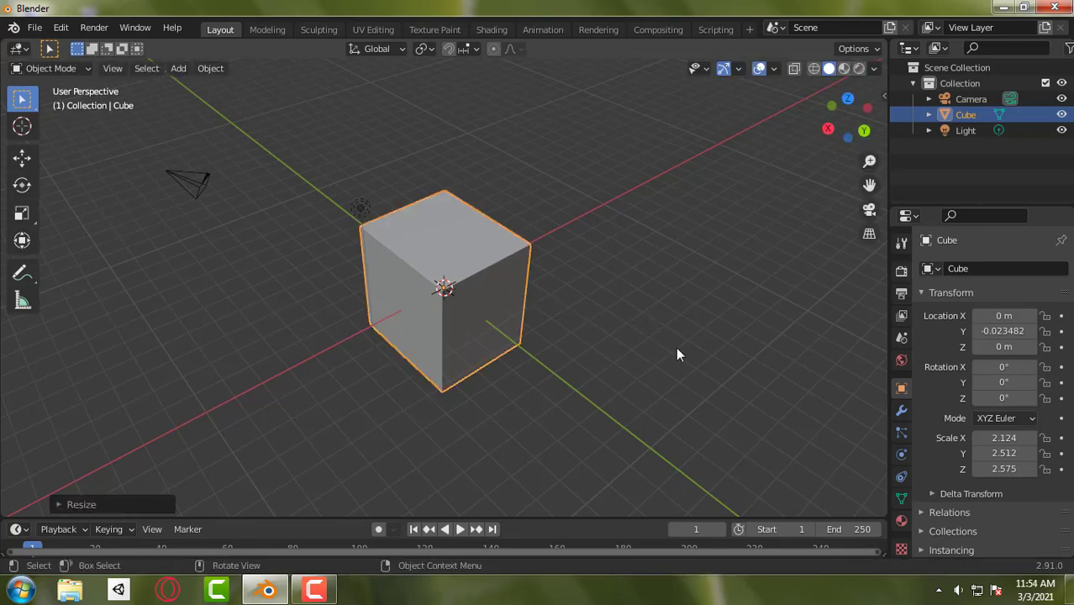
key("ctrl+z")
key("s")
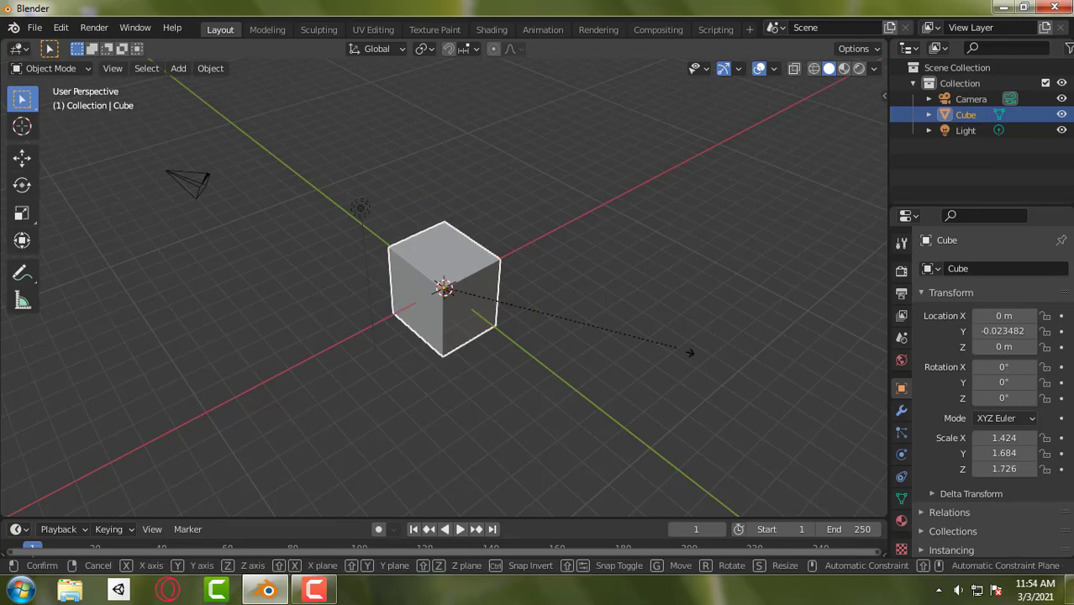
key("Escape")
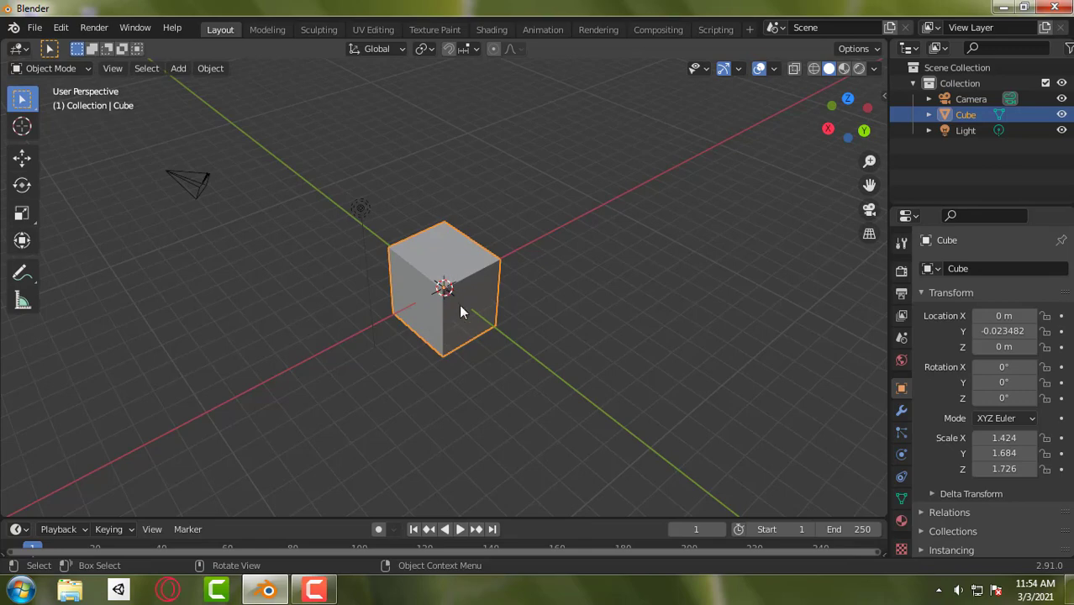
middle_click_drag(453, 296, 551, 289)
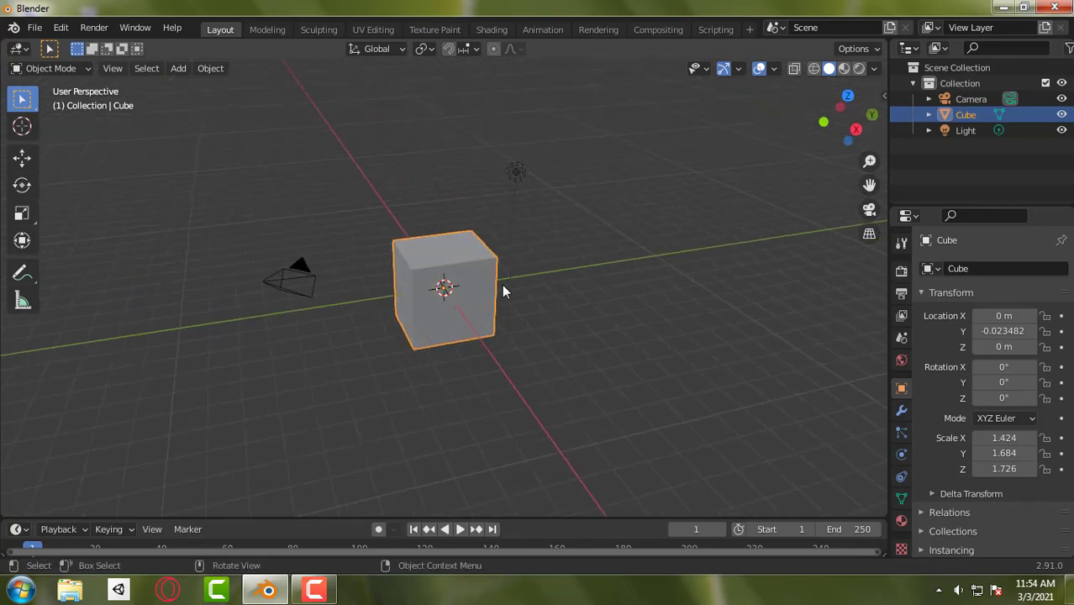
middle_click_drag(510, 291, 568, 320)
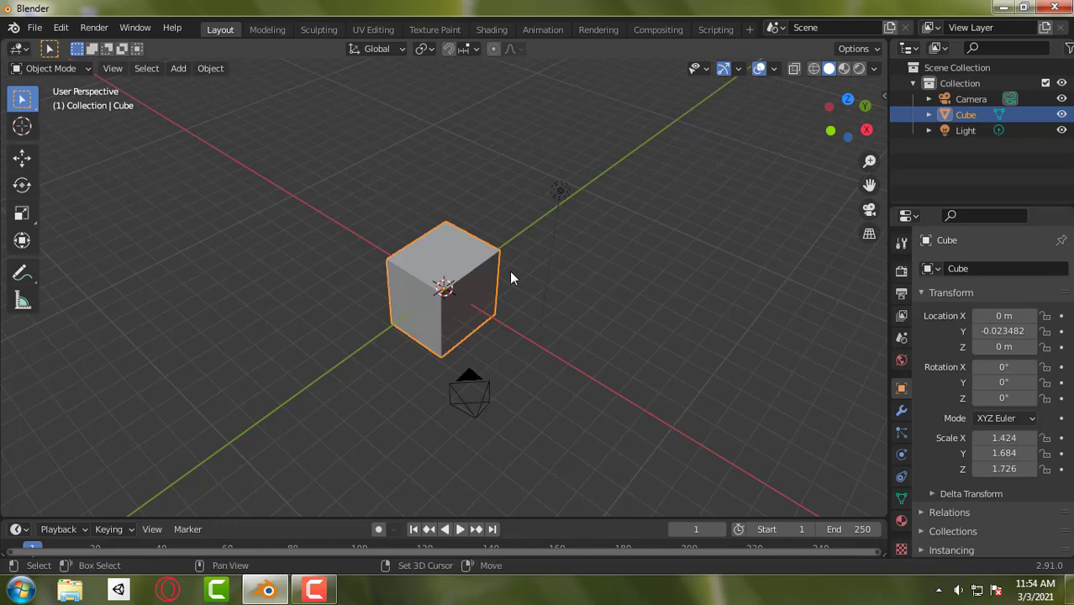
key("shift+a")
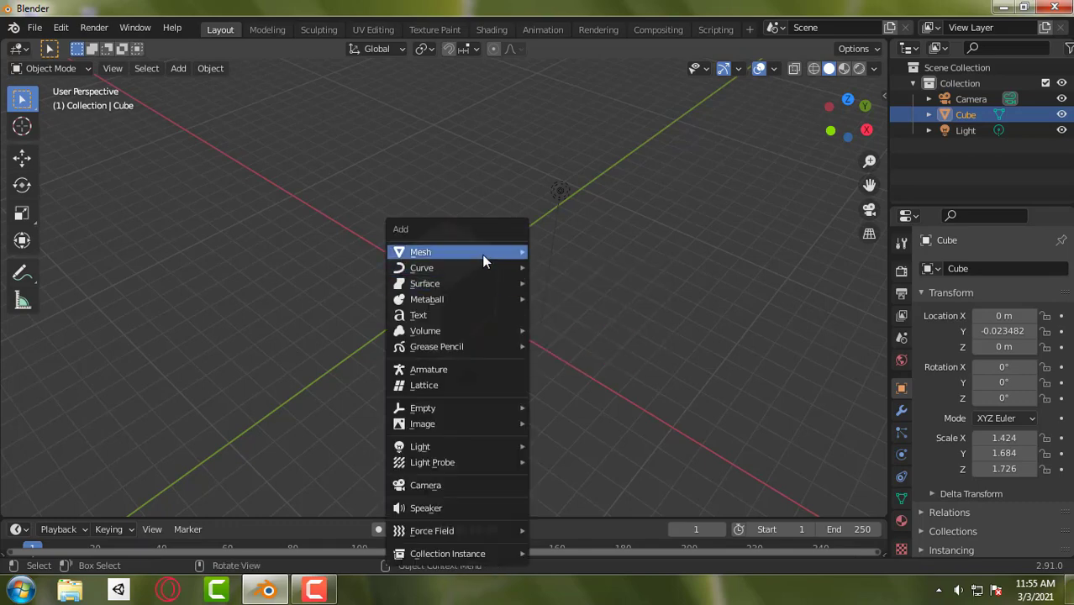
mouse_move(483, 256)
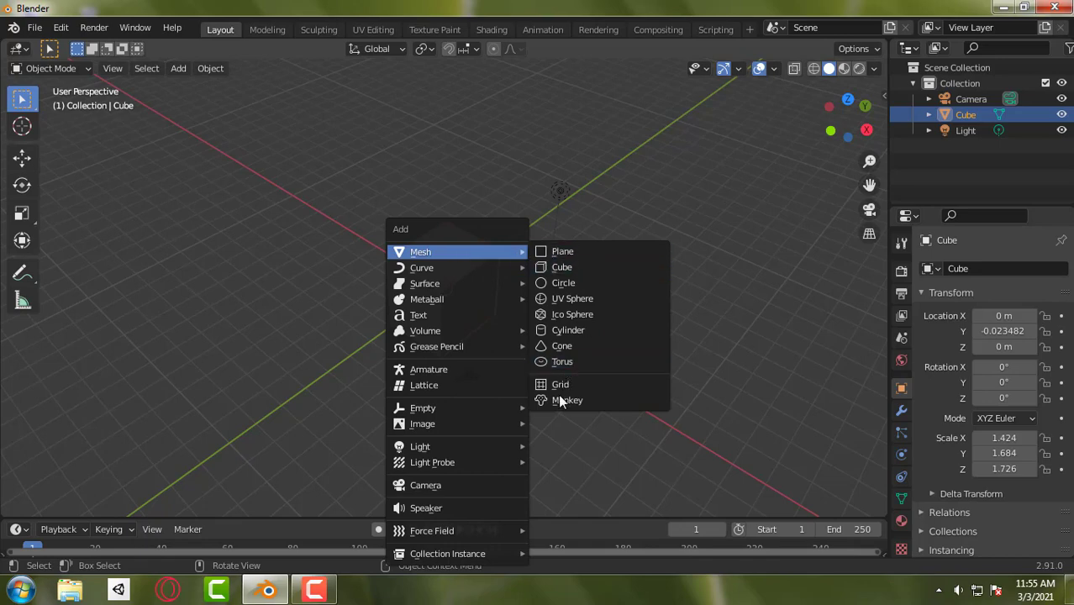
left_click(571, 268)
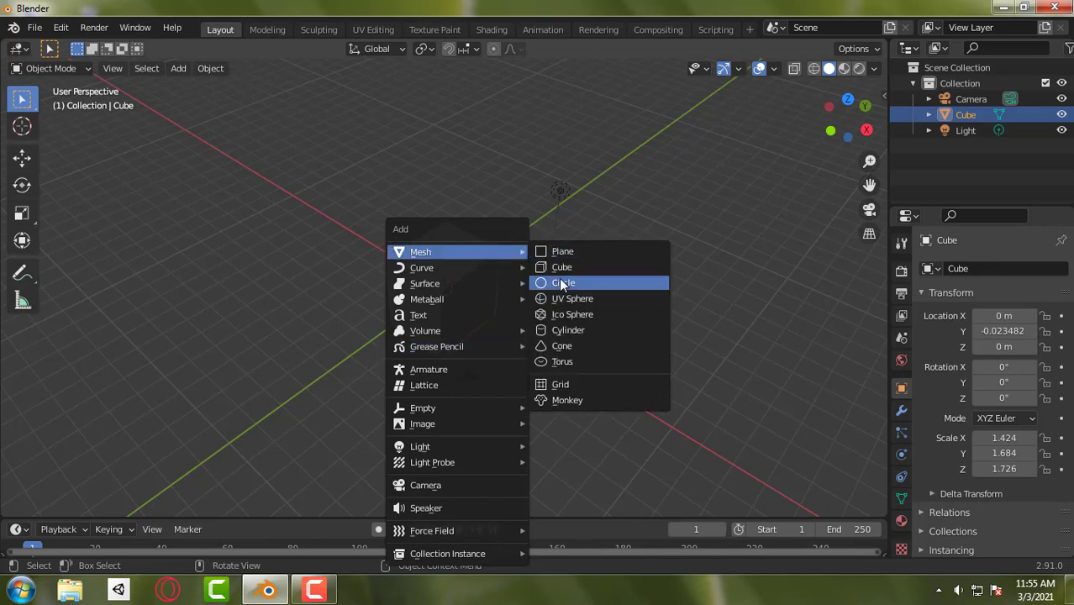
left_click(369, 211)
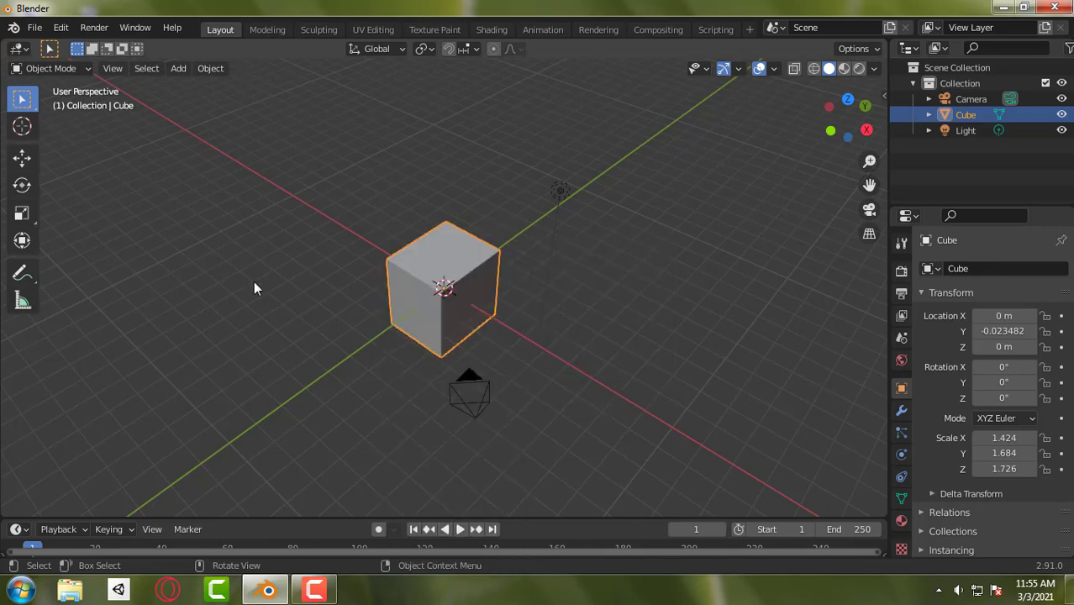
- Add a UV sphere to the scene and move it freely to about X 3.20, Y 4.23, Z 1.07 m
key("shift+a")
mouse_move(198, 237)
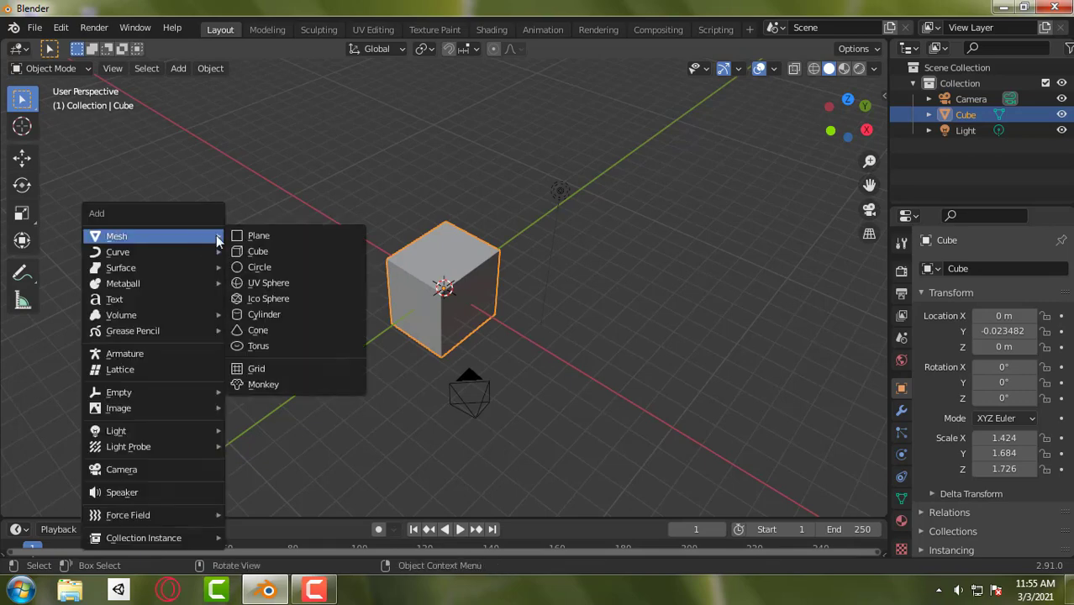
left_click(283, 289)
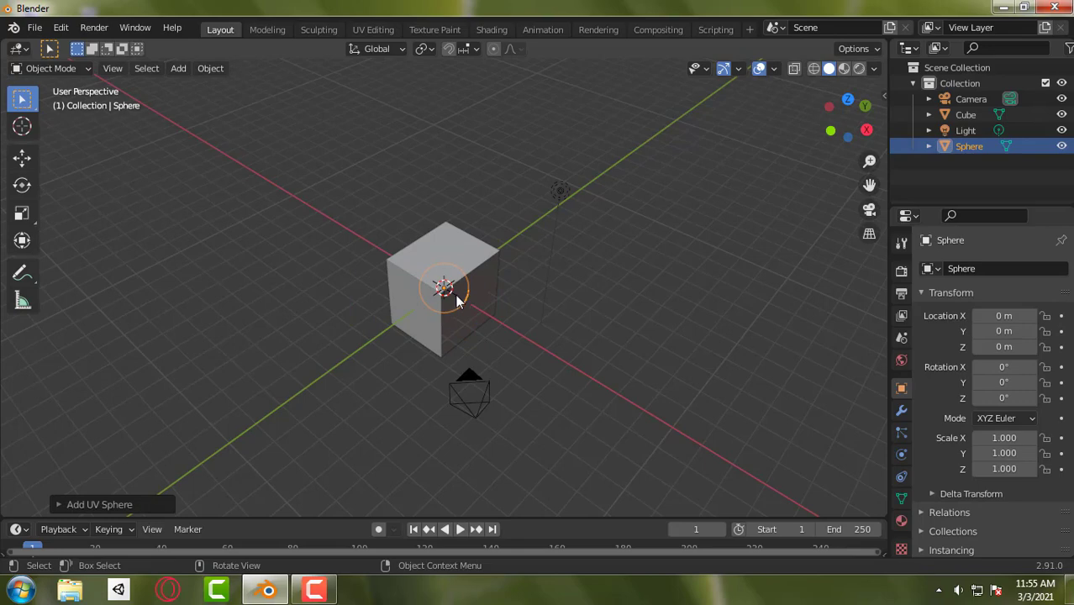
key("g")
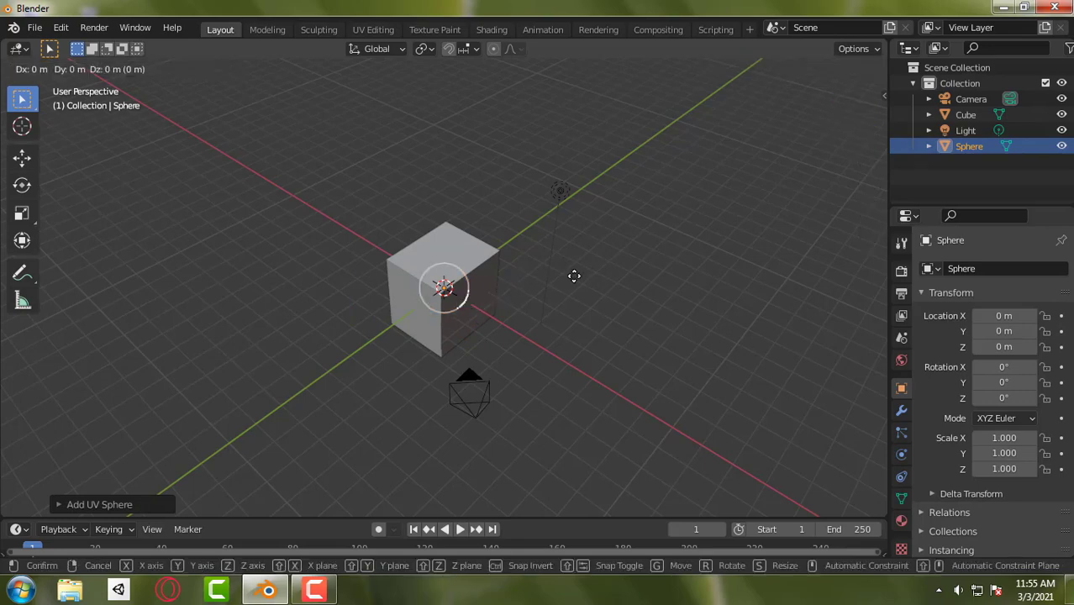
left_click(600, 272)
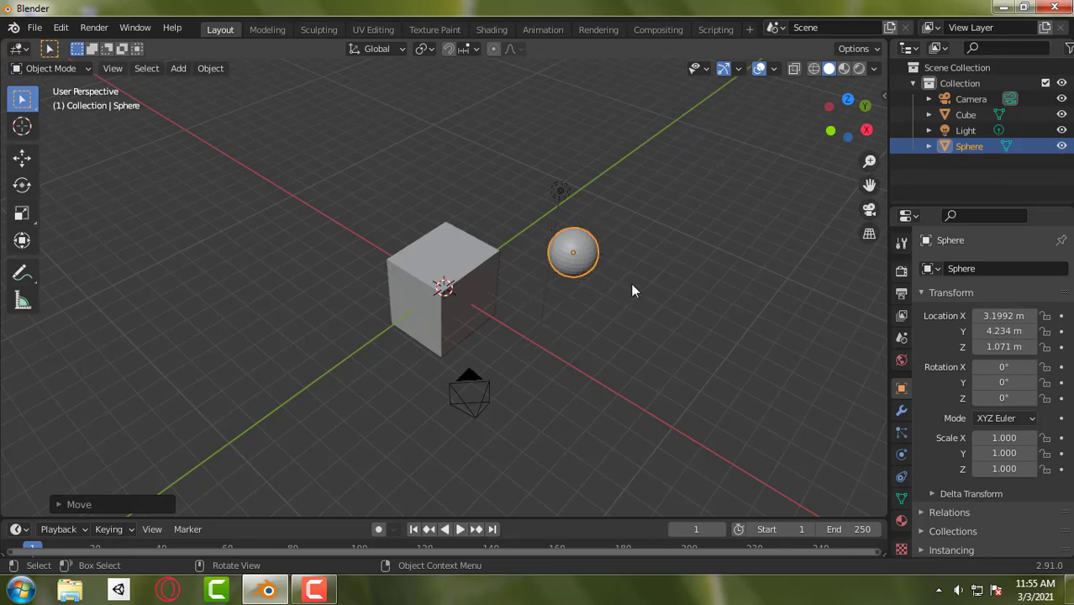
- Frame the view on the selected sphere, inspect it from a wider view, and deselect it
middle_click_drag(633, 290, 554, 296)
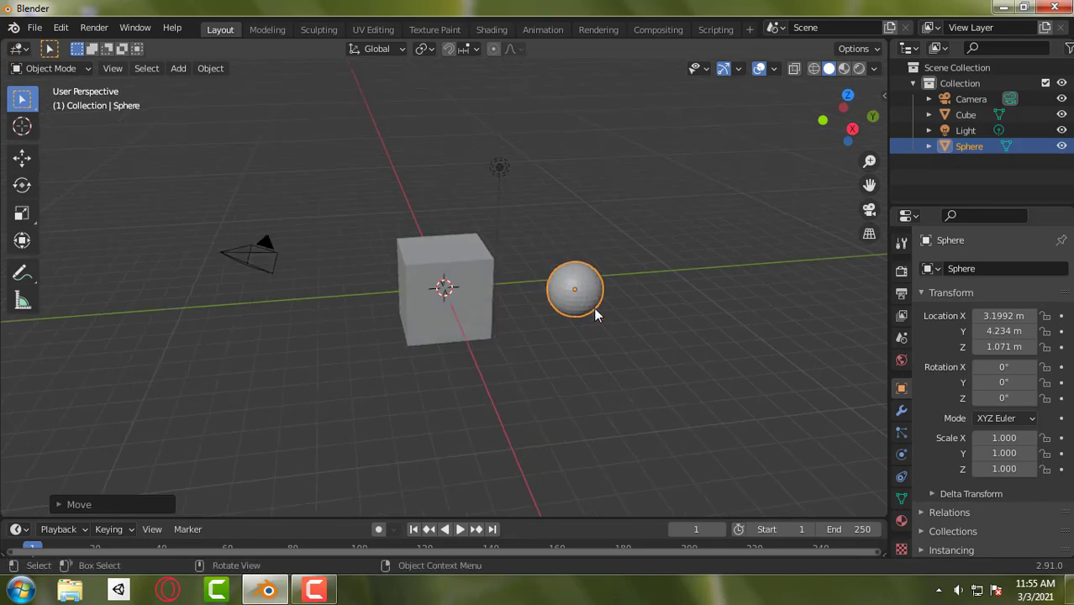
key("KP_Decimal")
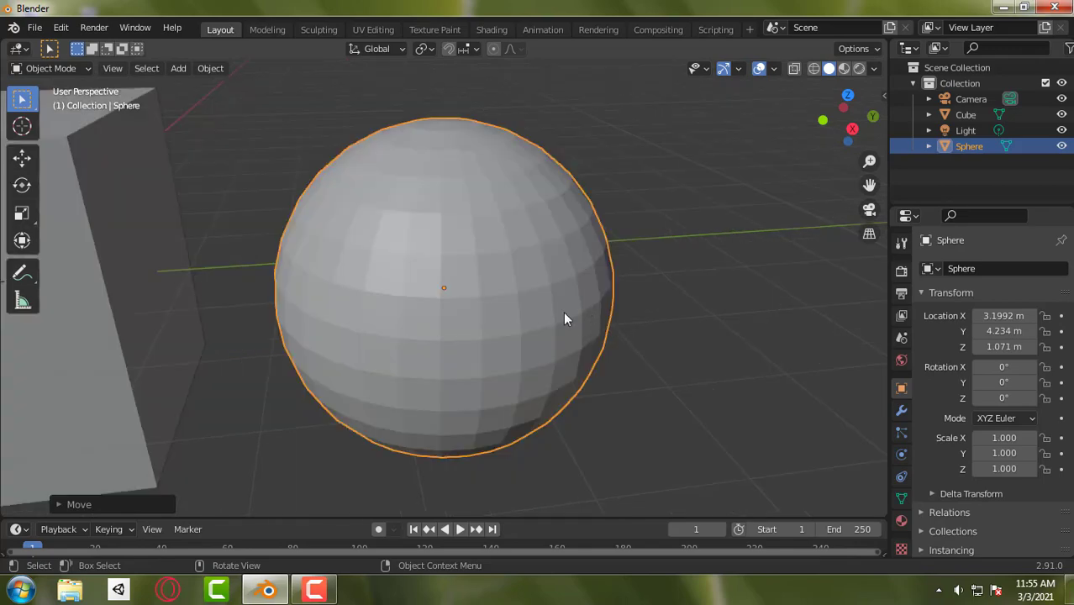
scroll(451, 306, "down", 7)
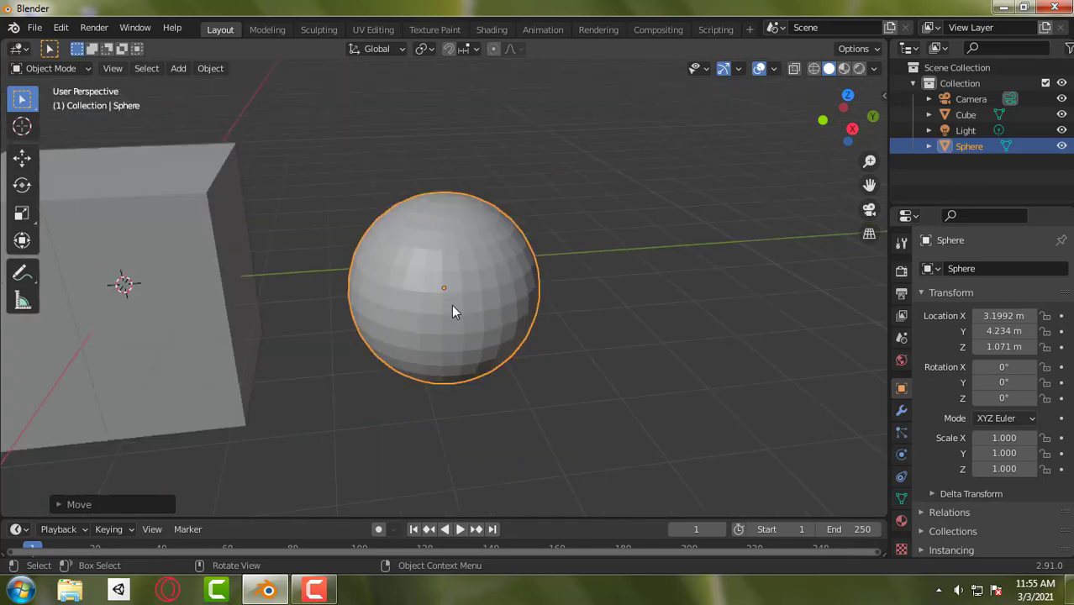
middle_click_drag(452, 306, 594, 304)
left_click(593, 308)
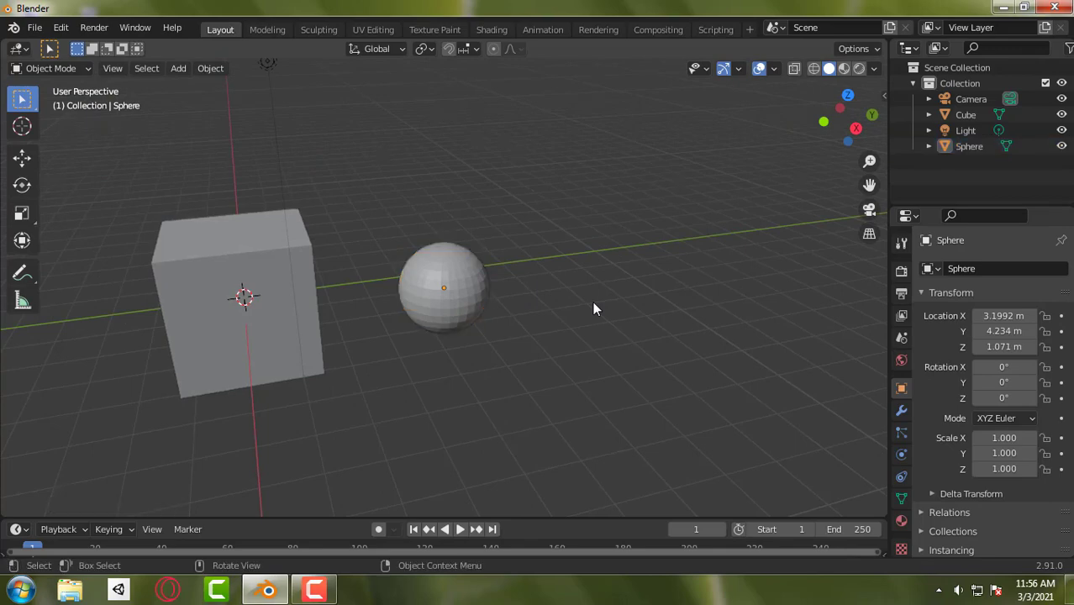
- Select the cube and center the view on it with the sphere also in sight
left_click(313, 251)
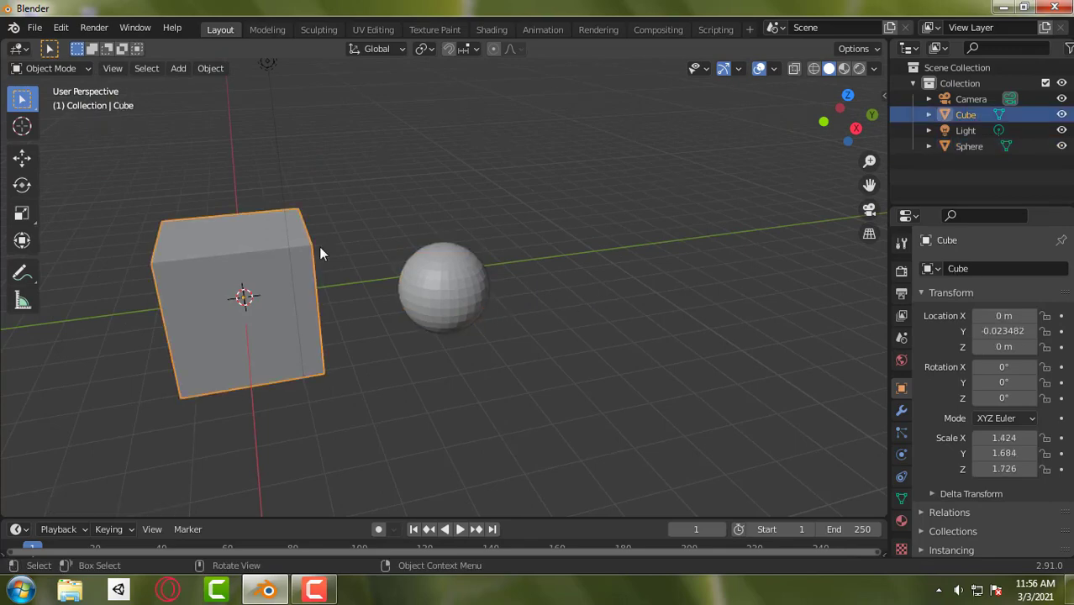
middle_click_drag(304, 206, 492, 200, "shift")
scroll(492, 219, "down", 3)
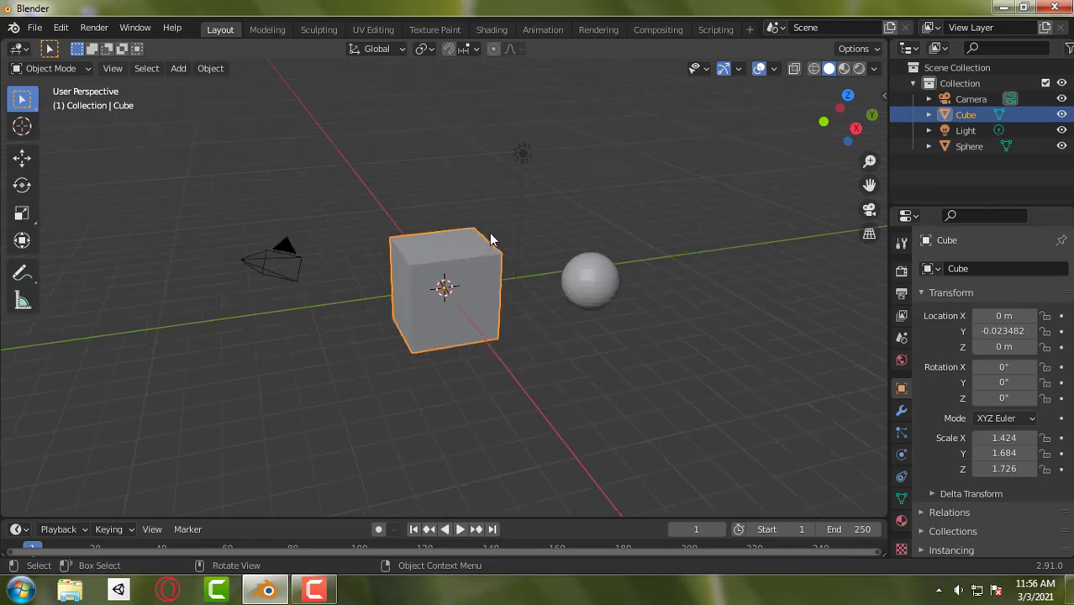
middle_click_drag(473, 253, 525, 269)
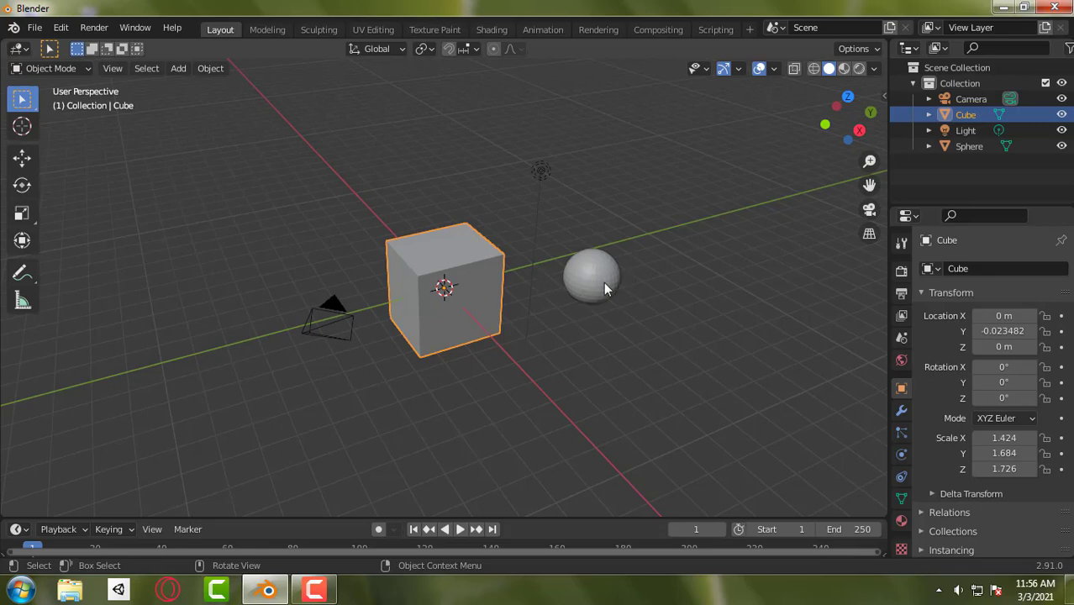
- Delete the sphere and undo the deletion, stepping back to the earlier cube selection
left_click(604, 284)
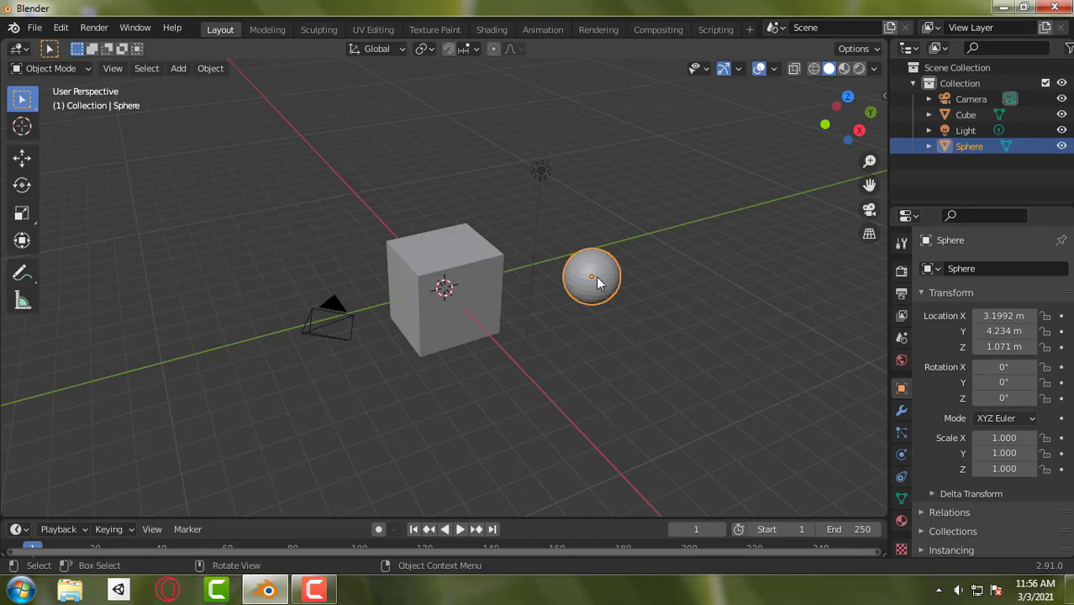
key("Delete")
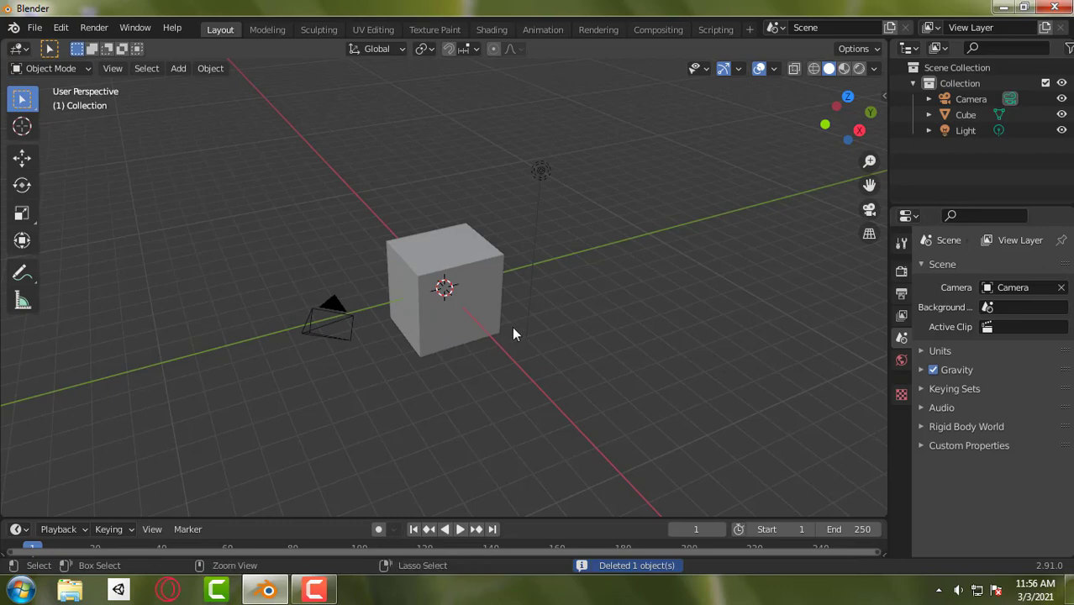
key("ctrl+z")
key("ctrl+z")
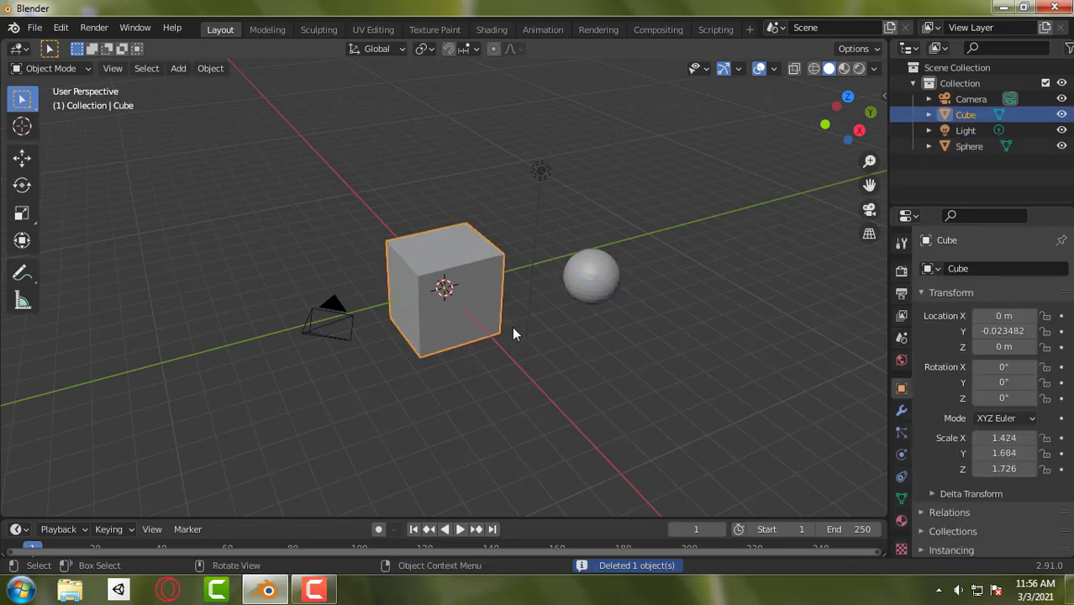
- Select the sphere in the viewport, switch the selection to Cube in the Outliner, and reselect Sphere there
left_click(586, 290)
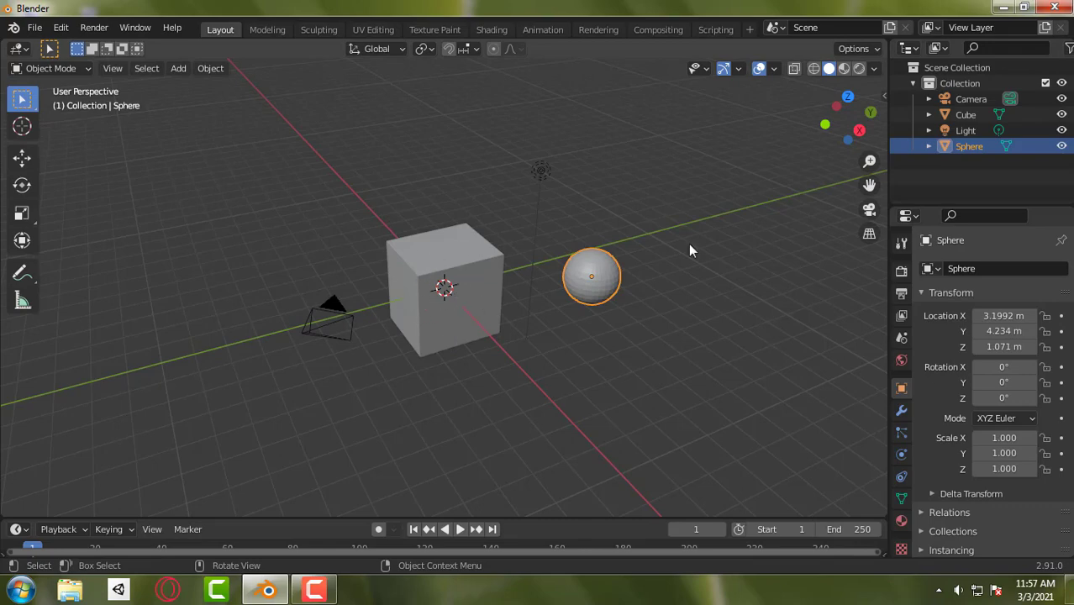
left_click(963, 119)
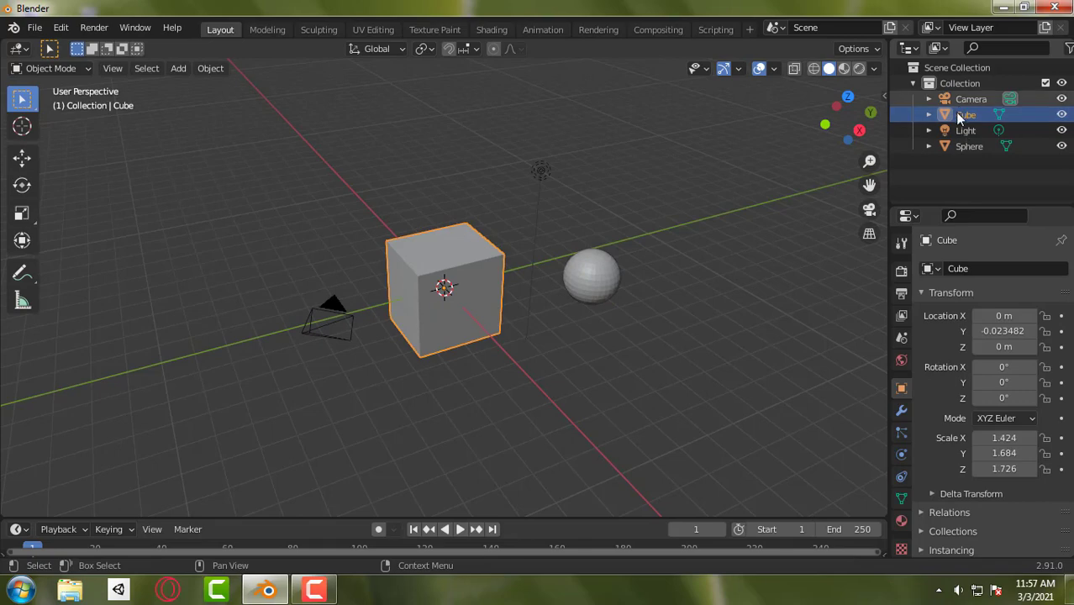
left_click(965, 148)
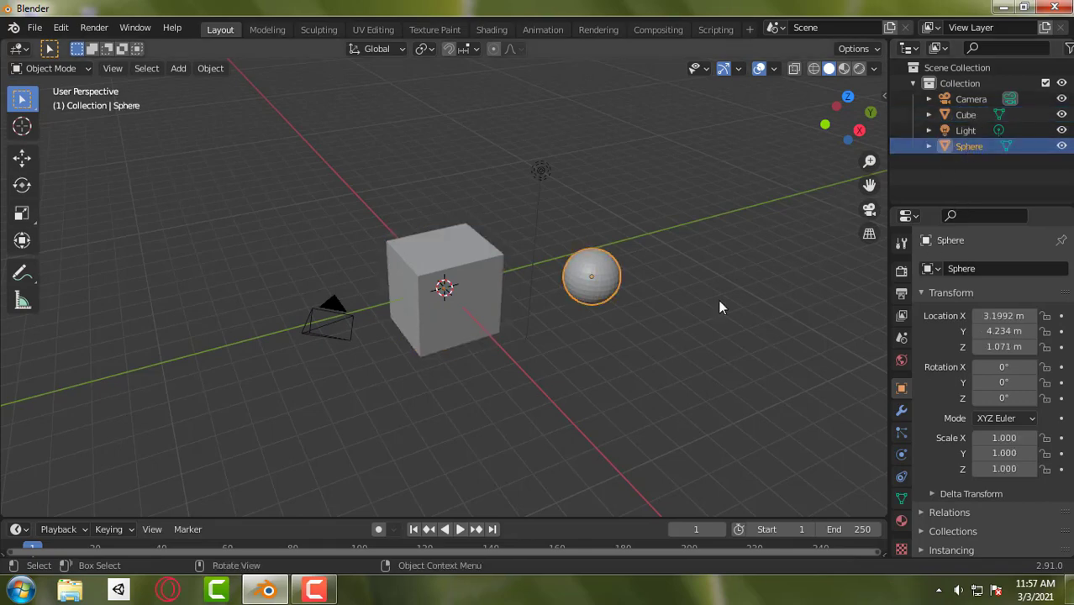
- Clear the sphere selection, select the camera and the light together, and delete both objects
left_click(981, 175)
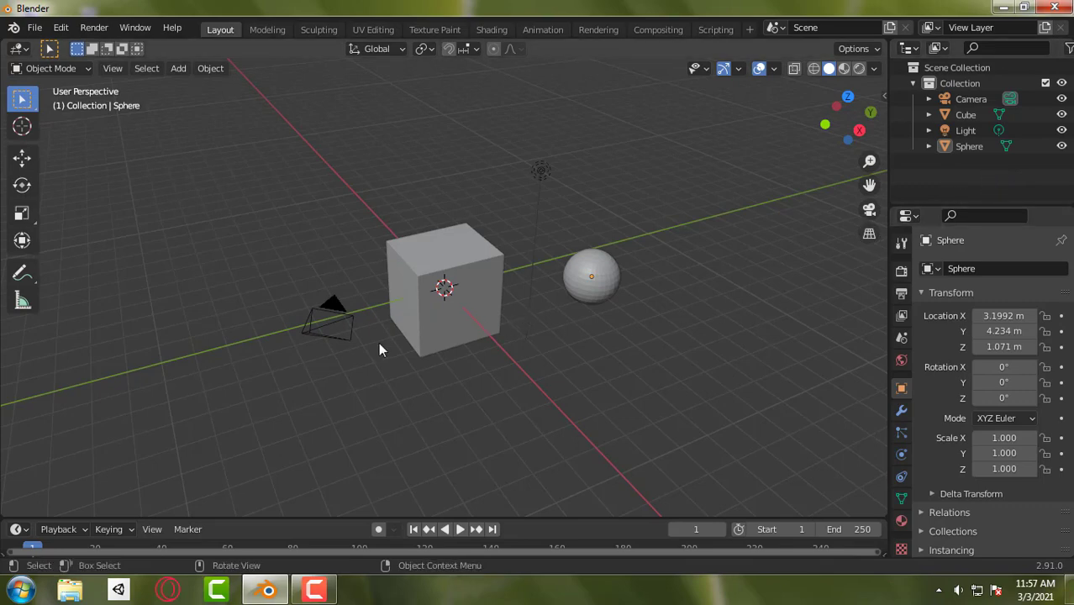
left_click(319, 325)
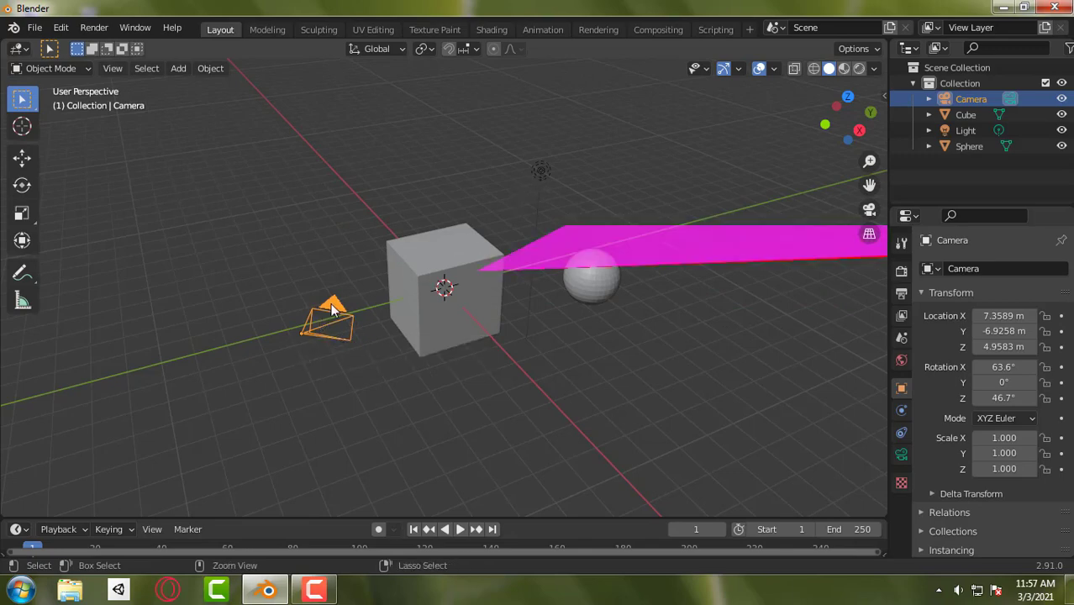
left_click(541, 172)
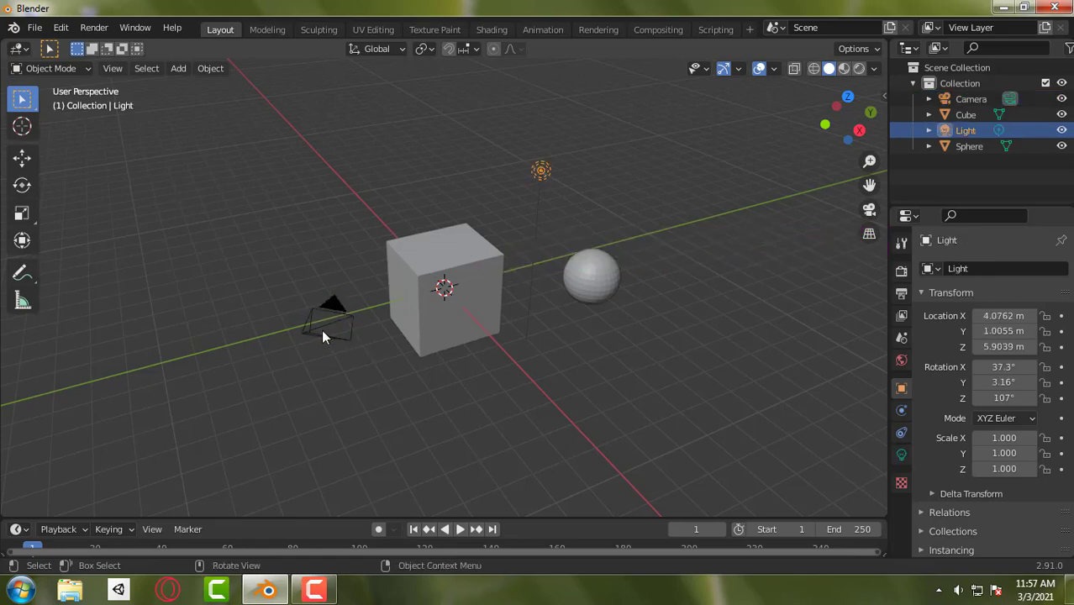
left_click(323, 335, "shift")
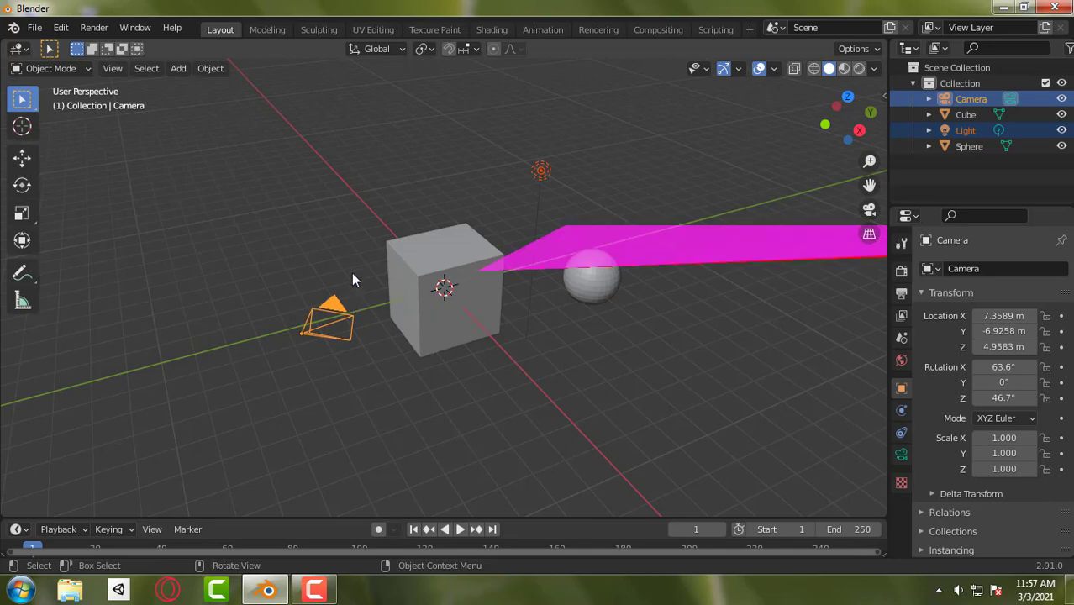
key("Delete")
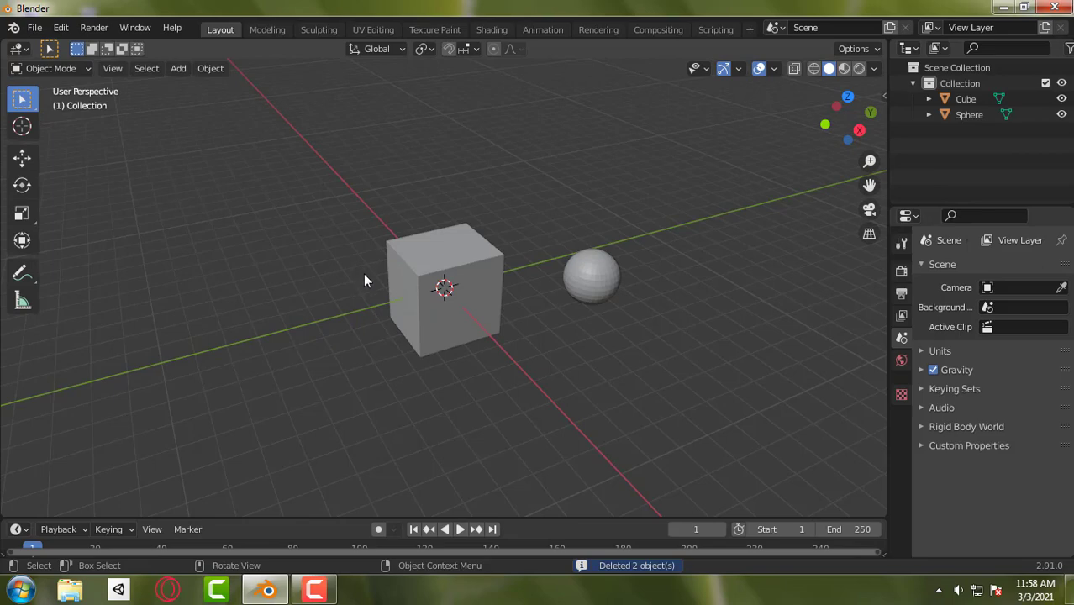
- Duplicate the sphere and place the copy up and toward the cube, at about X 1.13, Y 2.49, Z 2.78 m
left_click(575, 287)
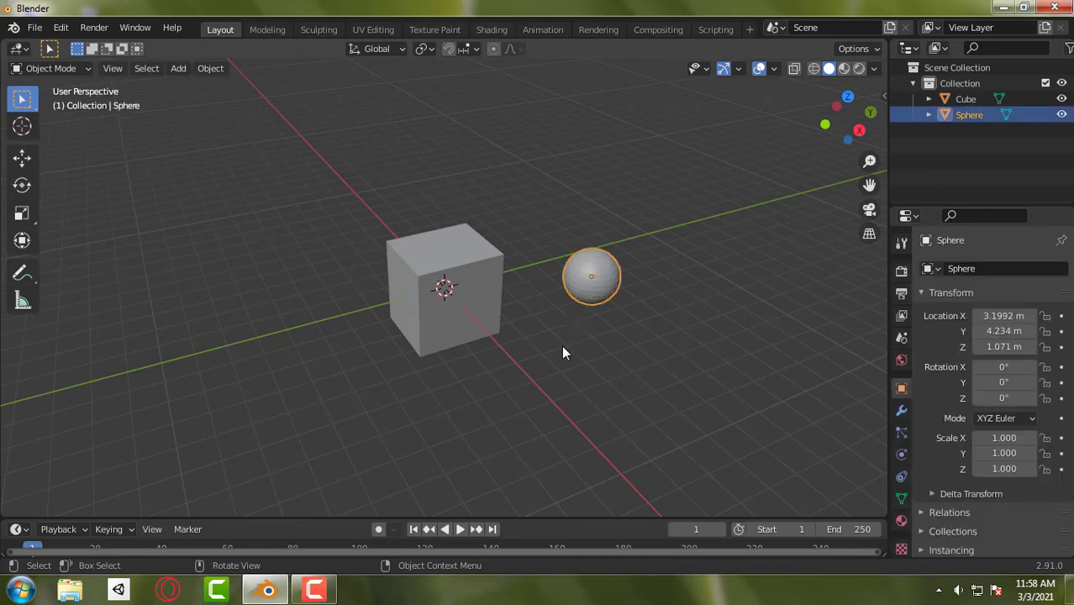
key("shift+d")
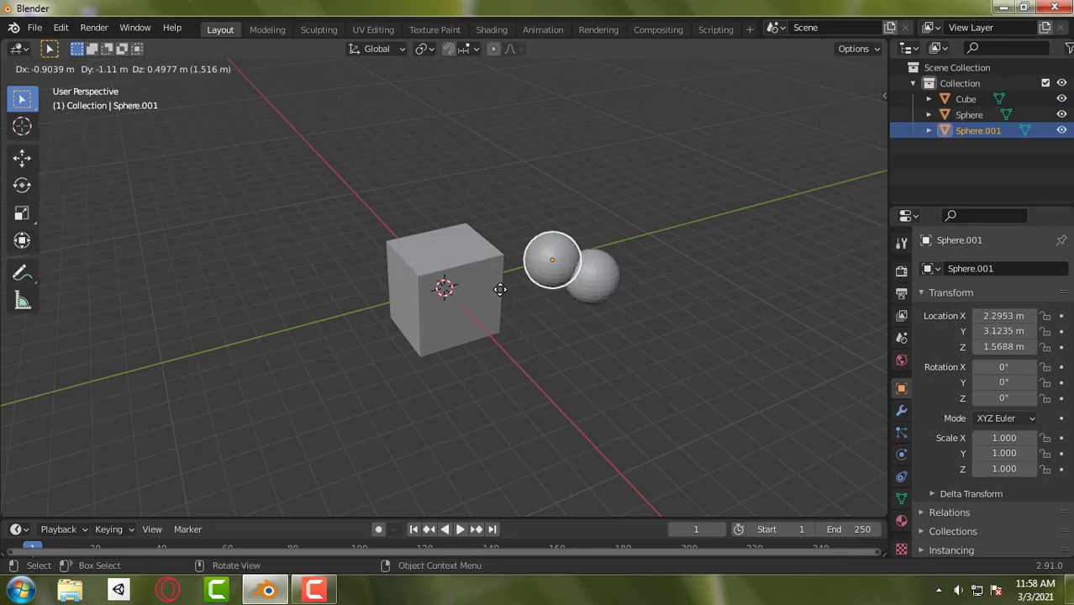
left_click(499, 289)
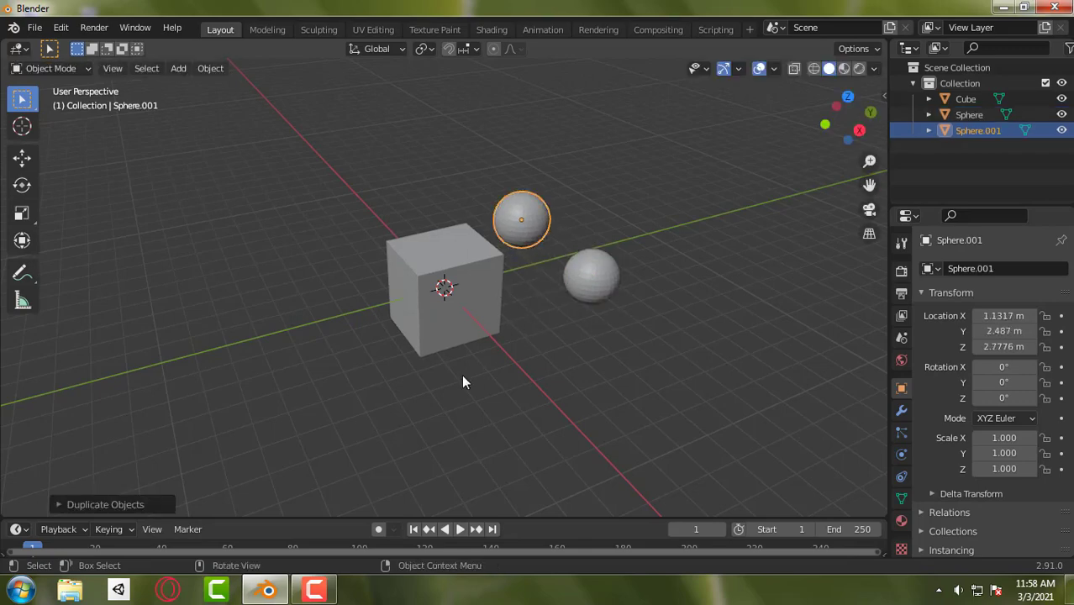
- Duplicate the cube and place the copy behind the spheres, at about X 0.38, Y 5.1, Z 3.12 m
left_click(457, 329)
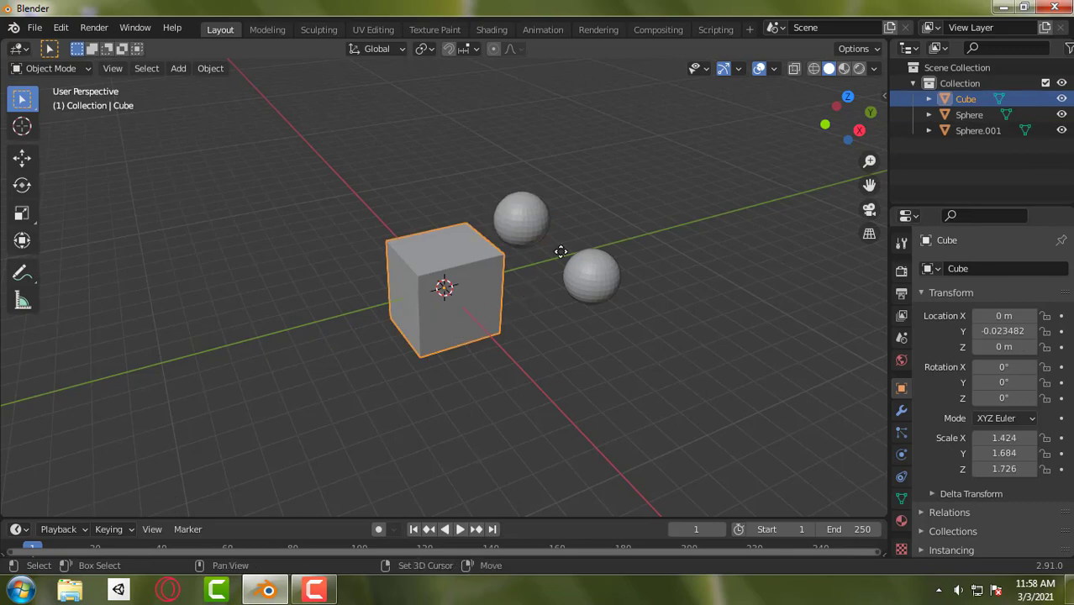
key("shift+d")
left_click(590, 224)
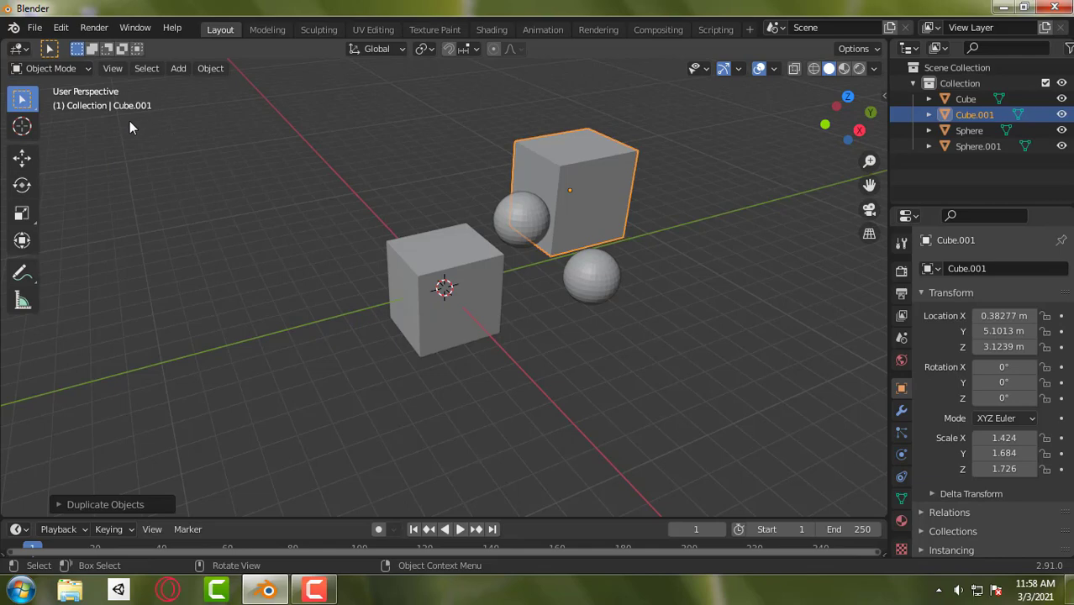
- In Edit Mode with face selection, extrude the cube copy's front face outward and its top face upward, and return to Object Mode
left_click(67, 69)
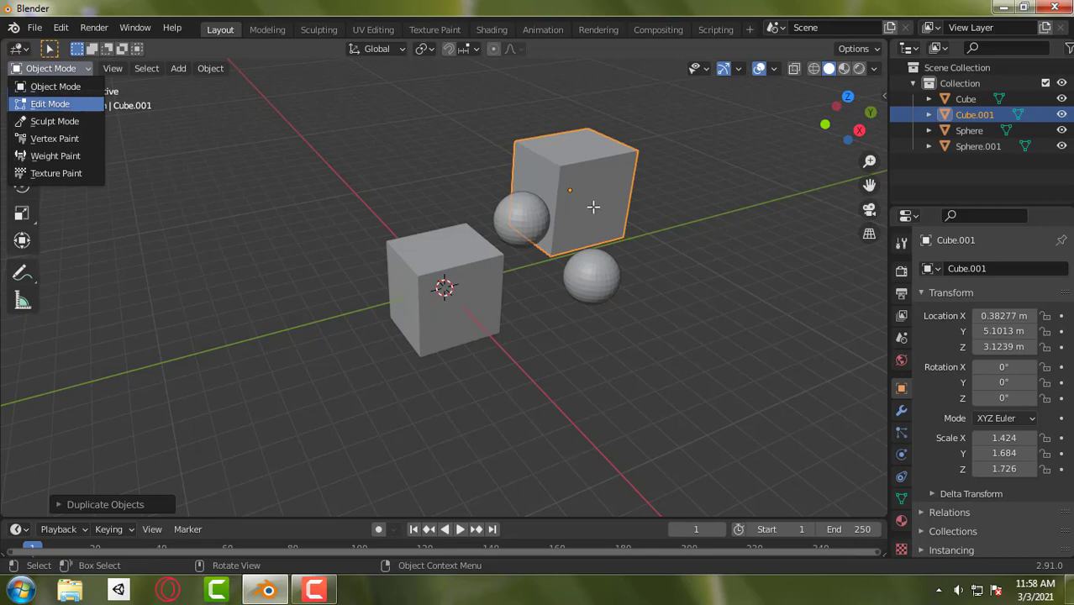
key("Return")
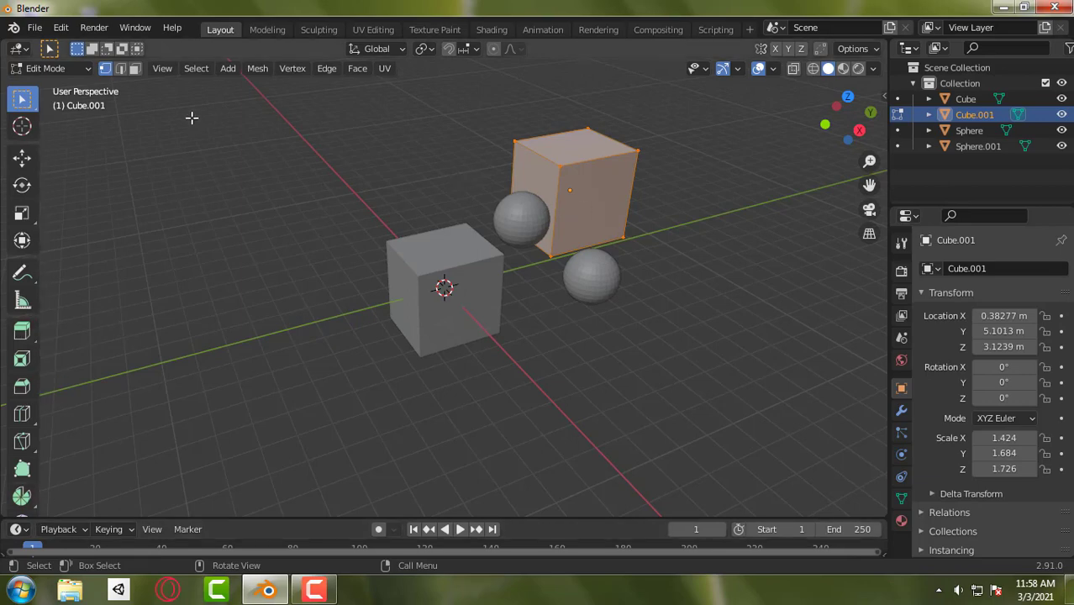
key("3")
left_click(617, 202)
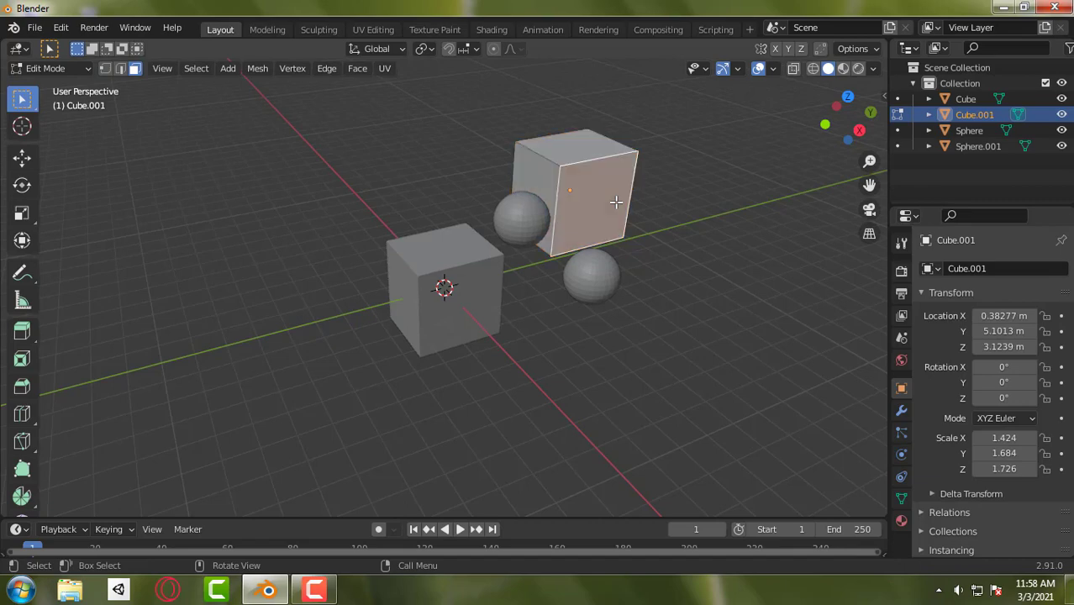
key("e")
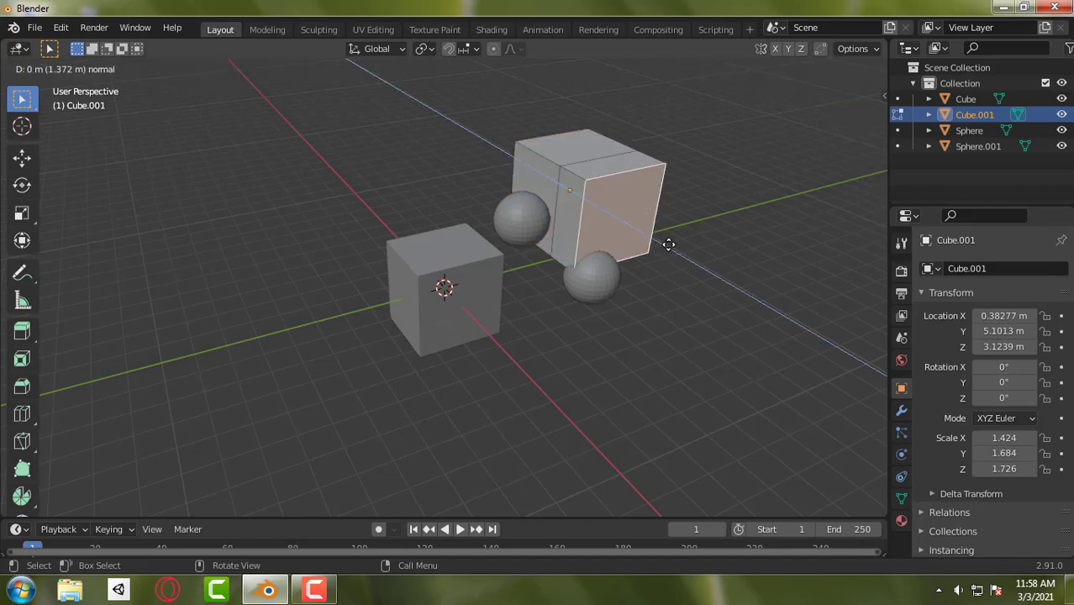
left_click(672, 261)
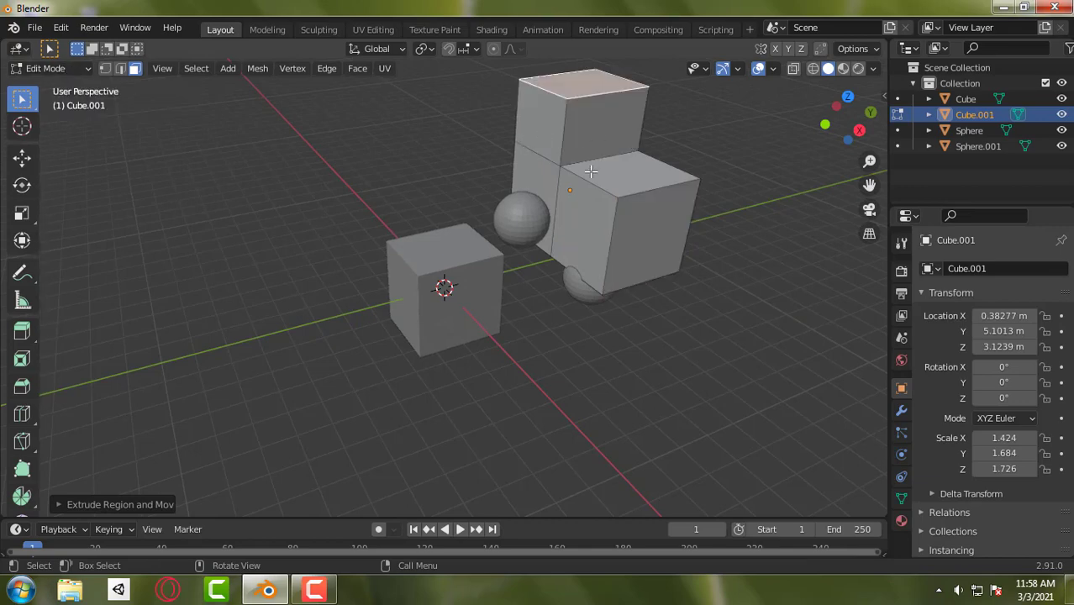
left_click(74, 75)
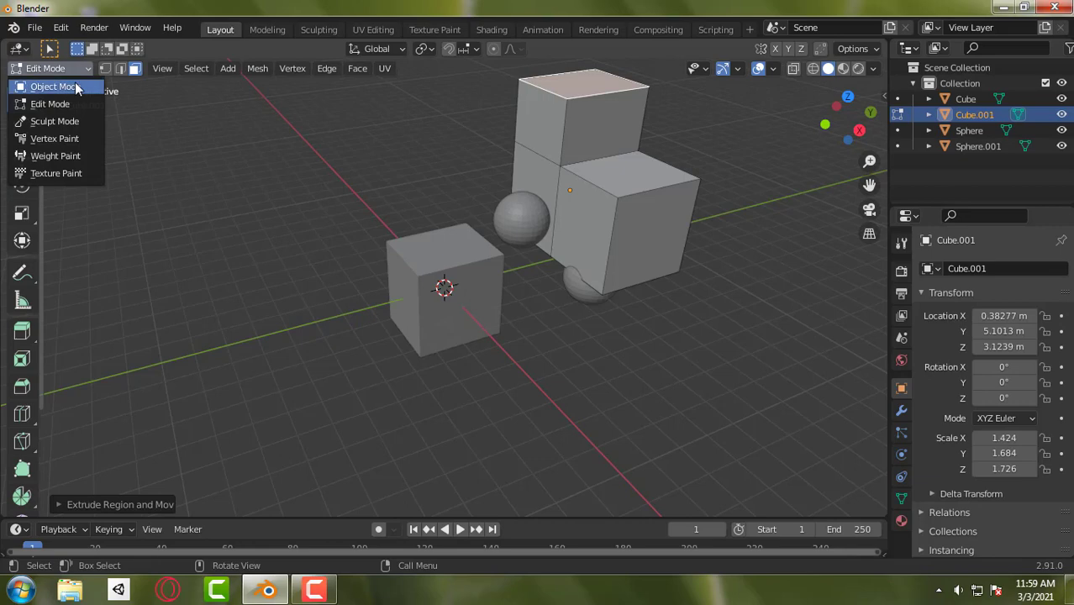
left_click(74, 84)
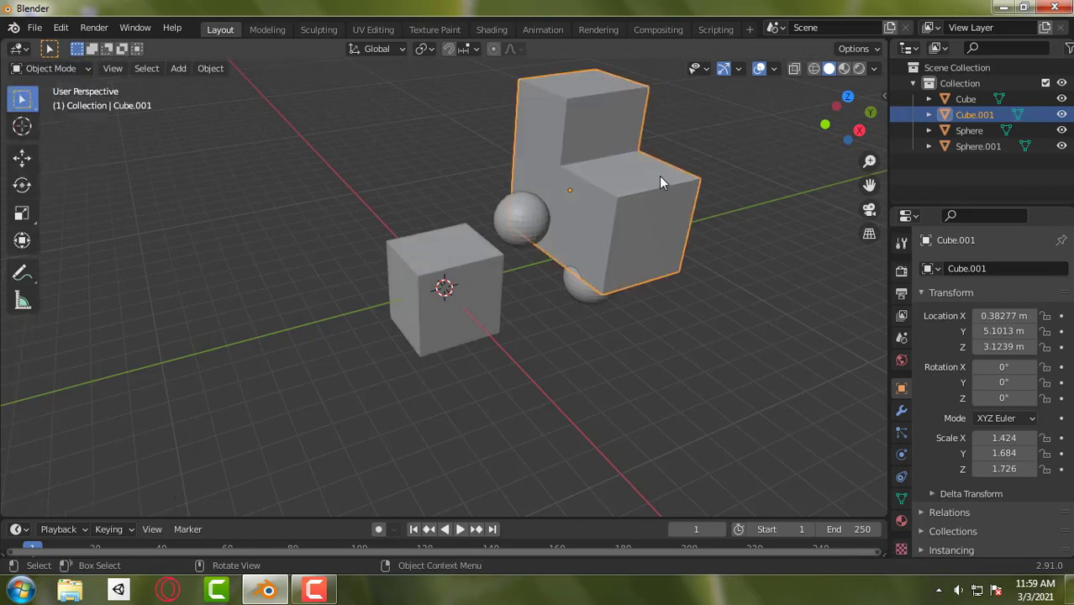
- Select the duplicated sphere, deselect it, and select the extruded cube copy
middle_click_drag(660, 178, 606, 182)
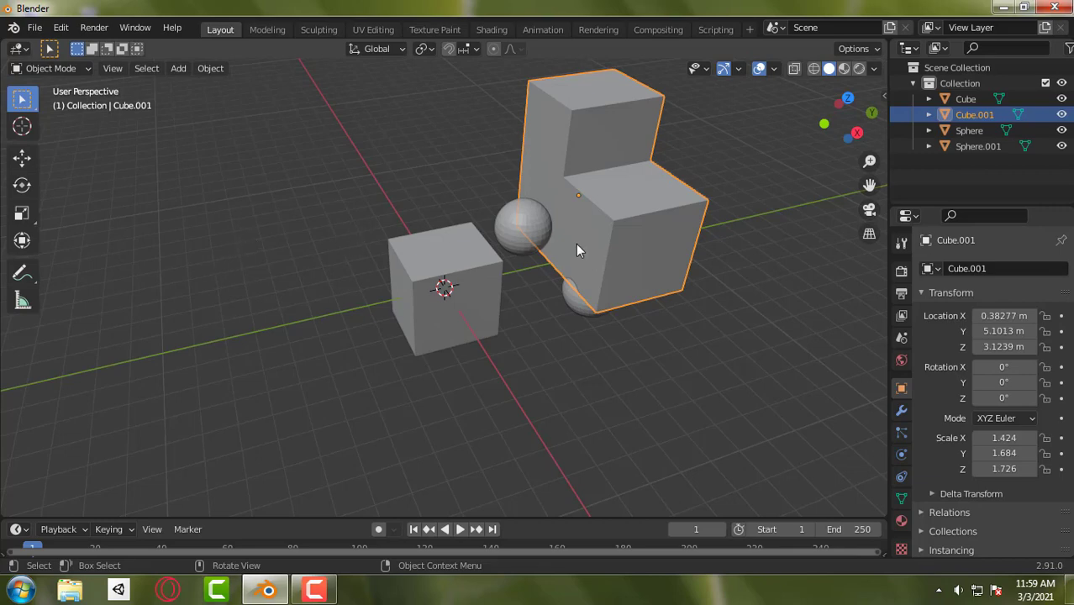
left_click(519, 227)
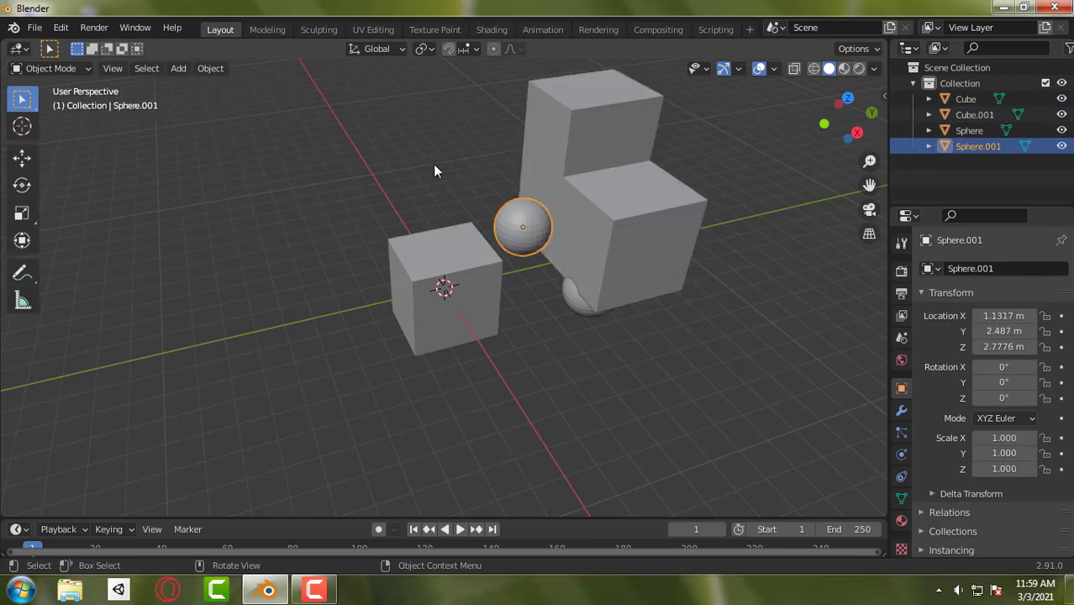
left_click(451, 209)
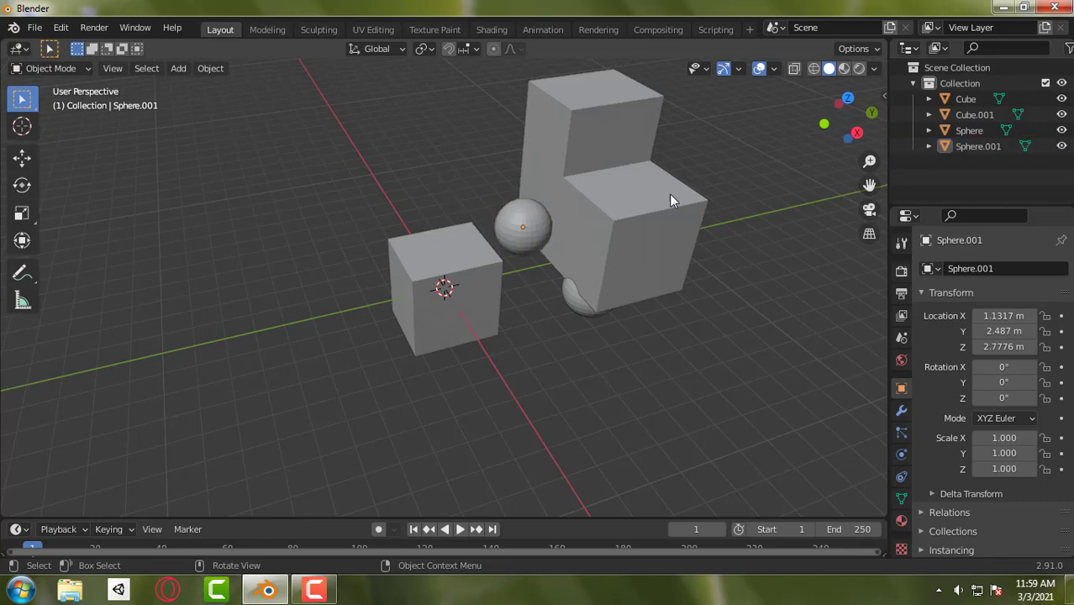
left_click(55, 72)
left_click(79, 69)
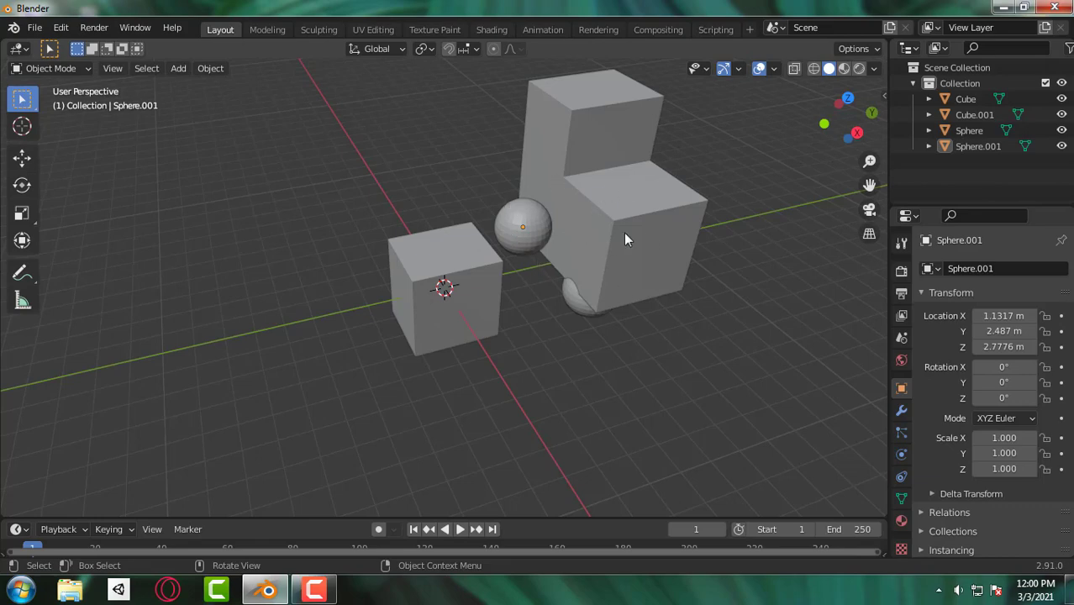
left_click(623, 185)
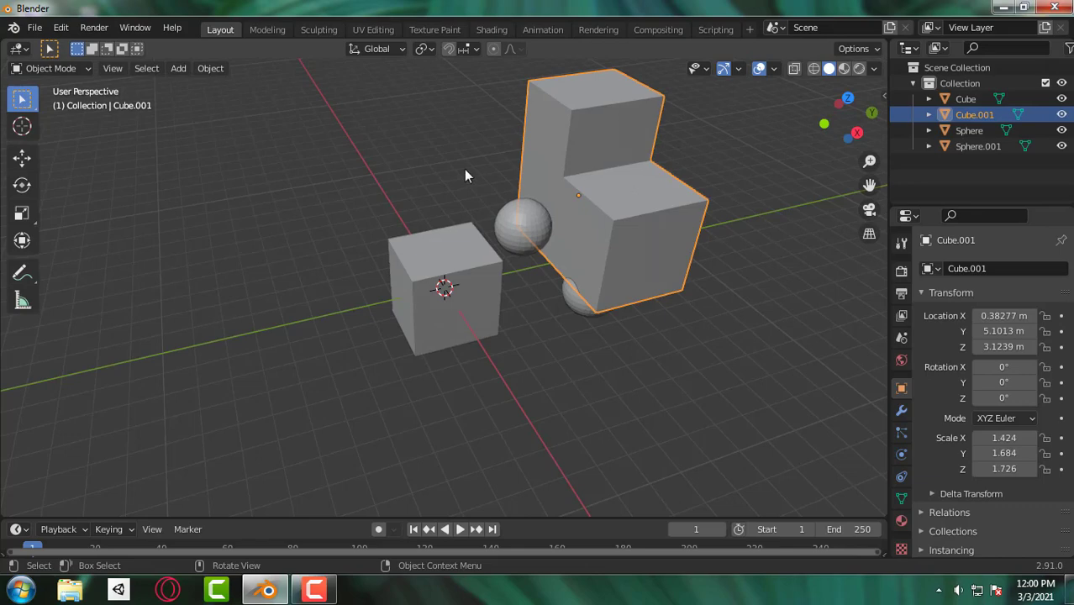